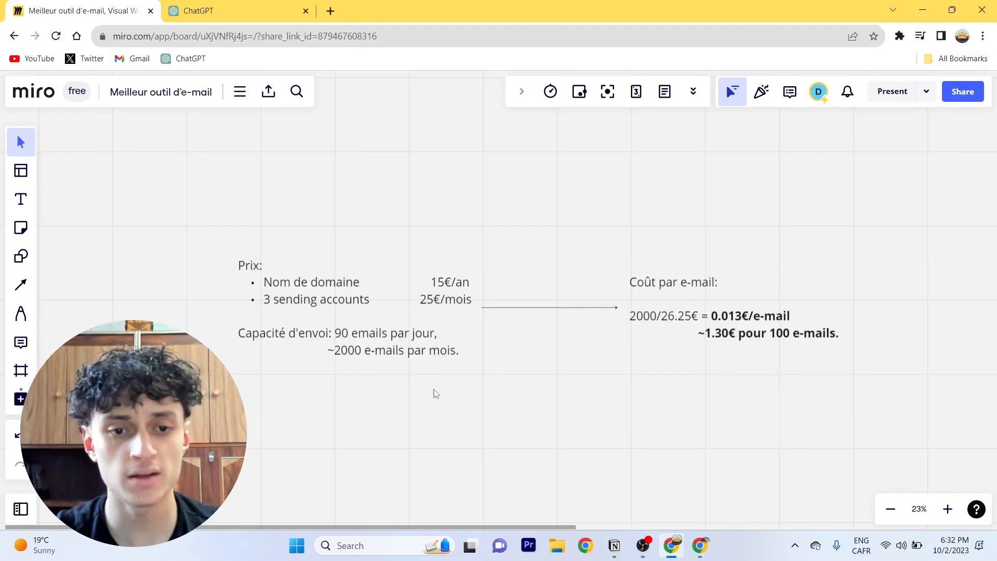
scroll(441, 299, up, 3)
drag(440, 300, 562, 243)
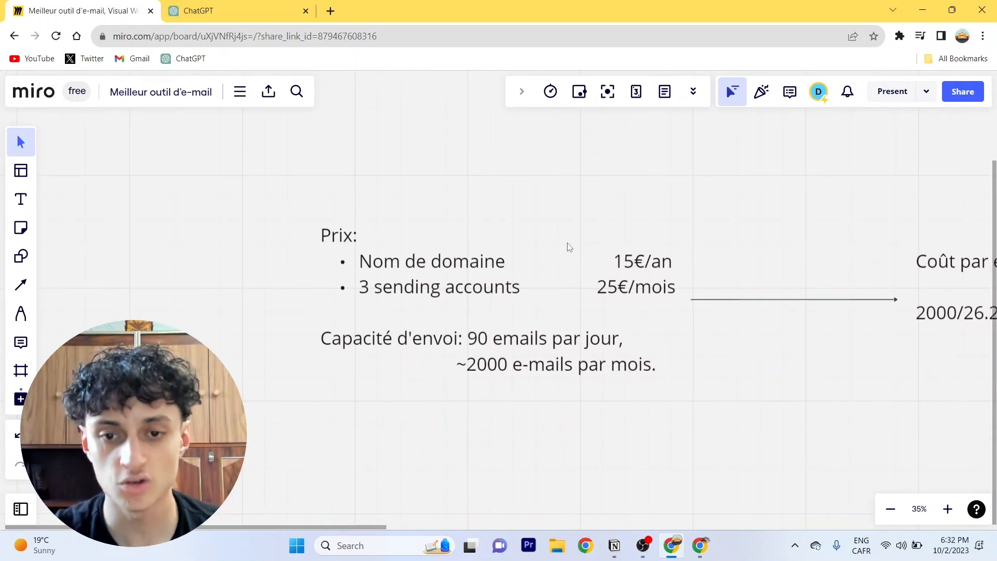
right_click(512, 286)
click(411, 419)
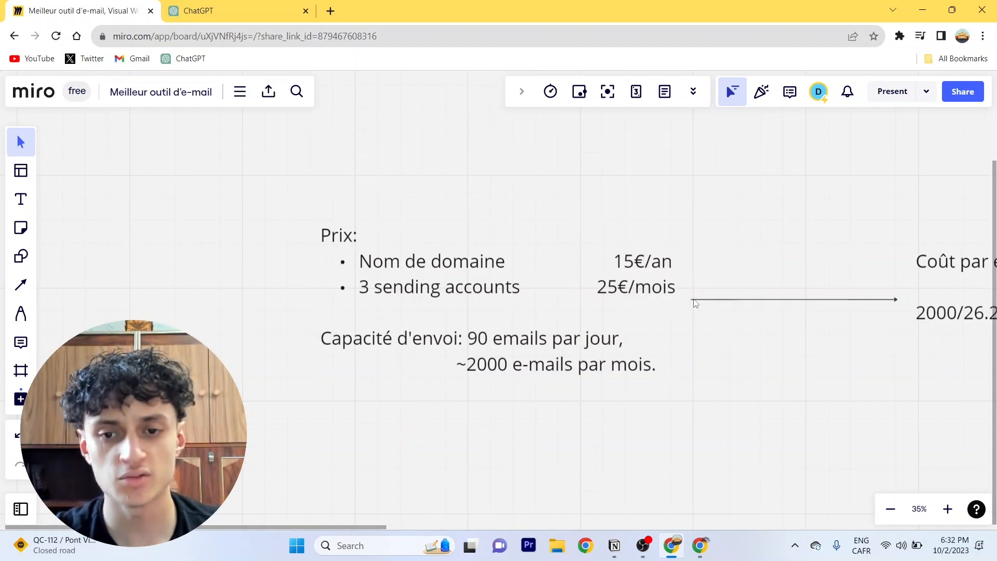
drag(713, 275, 662, 263)
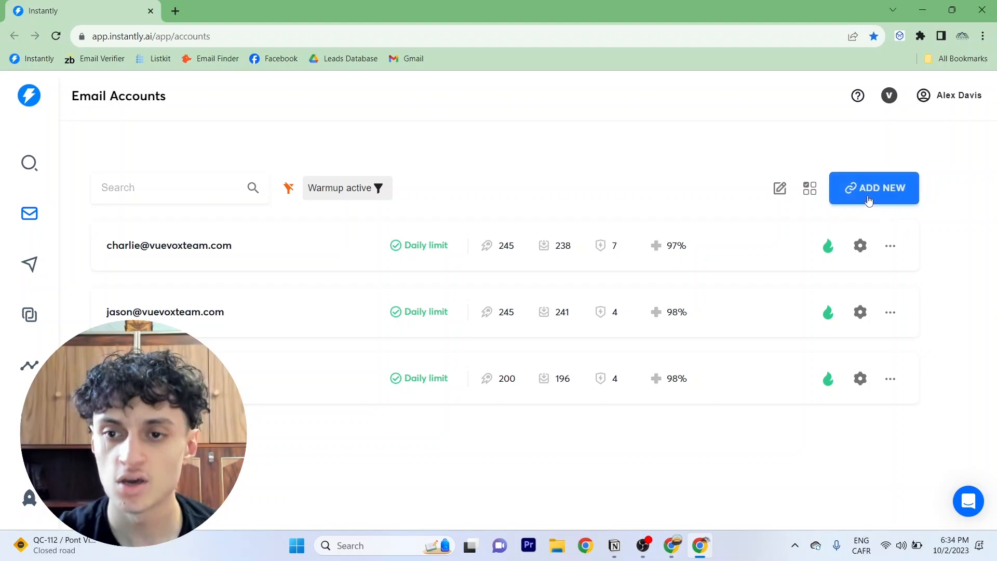
Start adding a new email account and choose Gmail / G-Suite as the provider
click(868, 199)
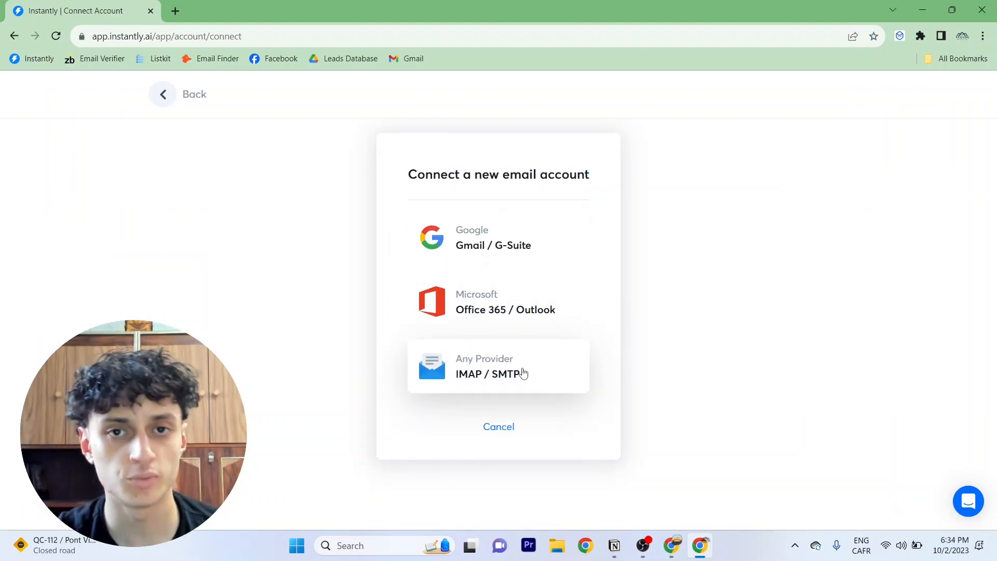
click(488, 238)
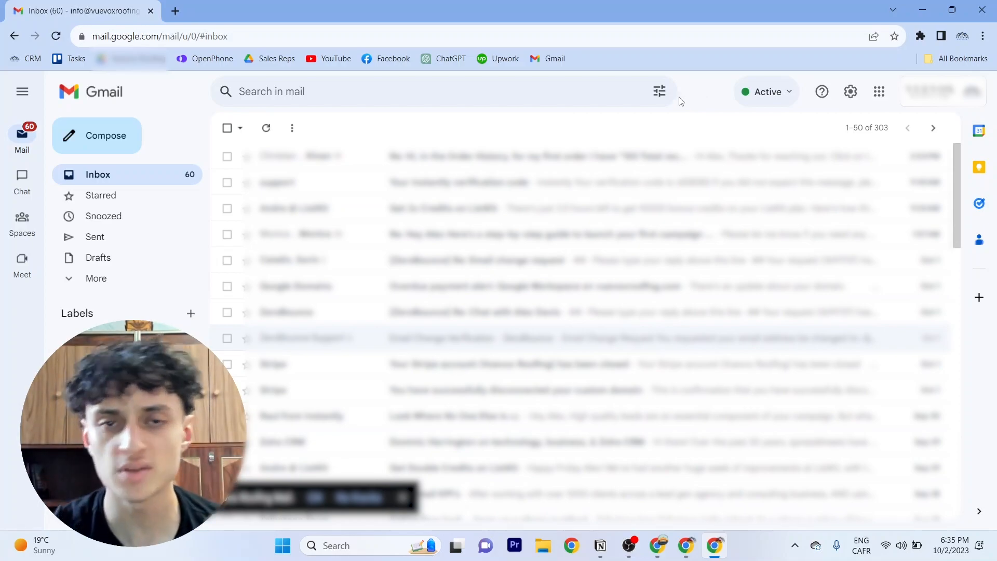
Enable IMAP in the Gmail account's Forwarding and POP/IMAP settings and save the changes
click(851, 92)
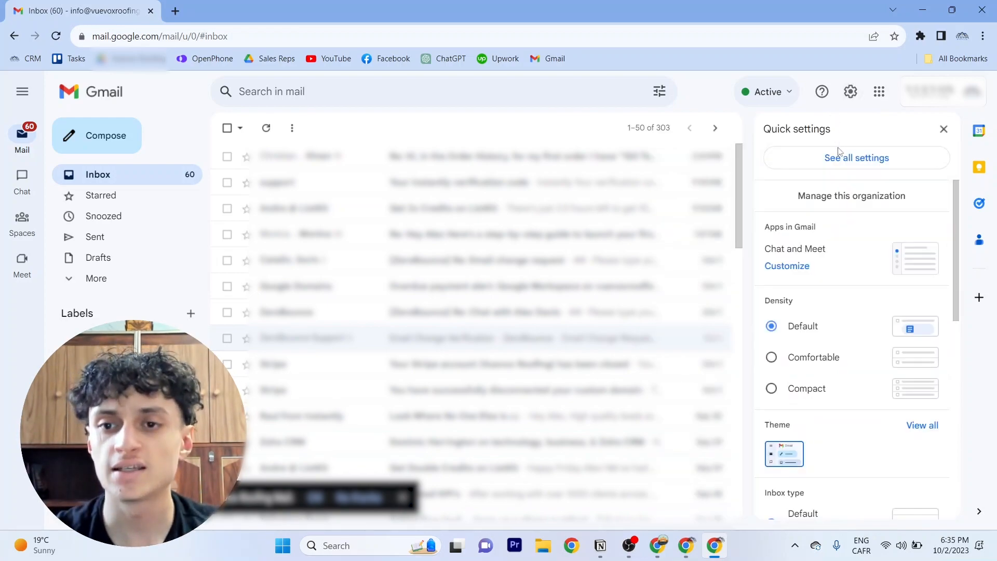
click(868, 162)
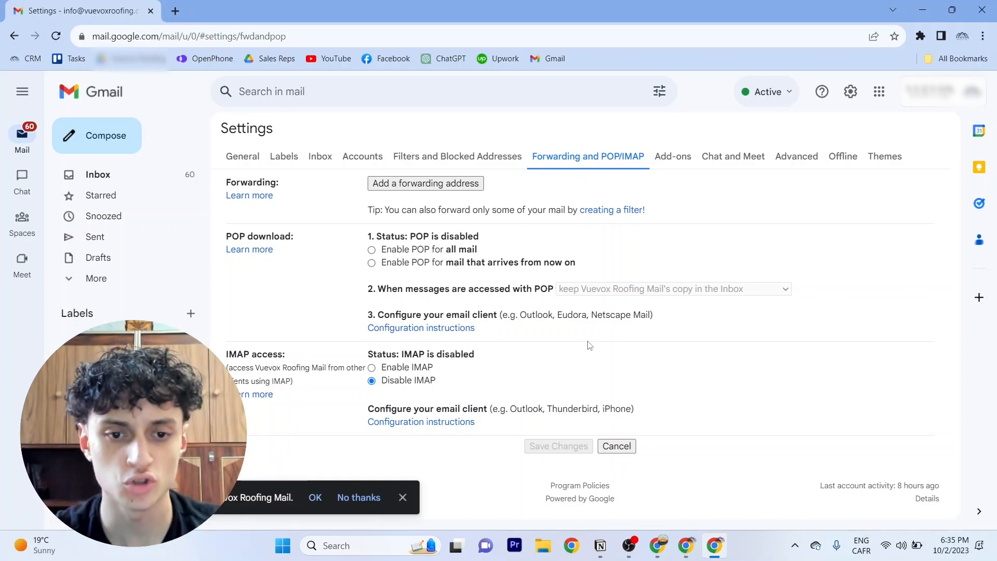
click(372, 368)
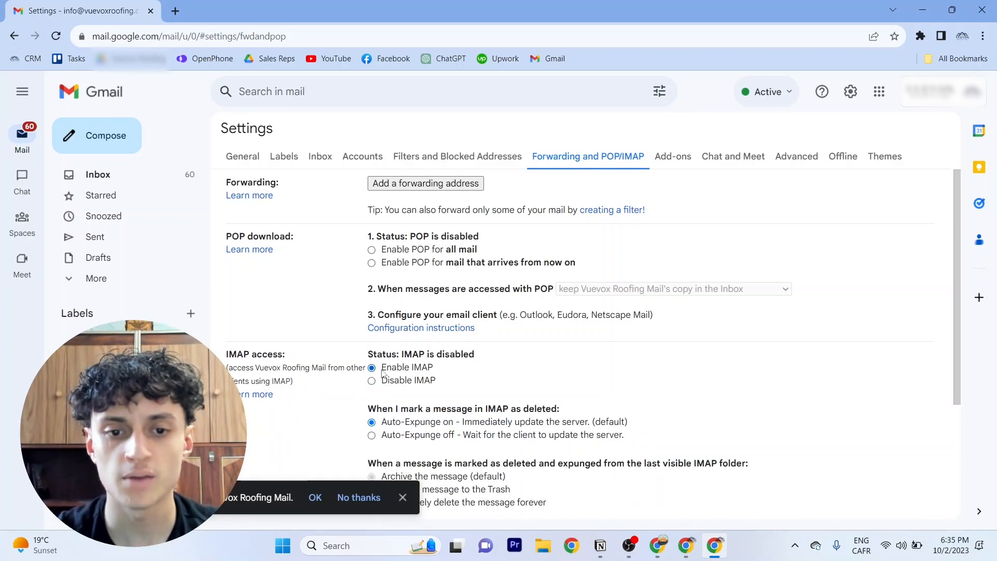
scroll(467, 363, down, 3)
click(558, 450)
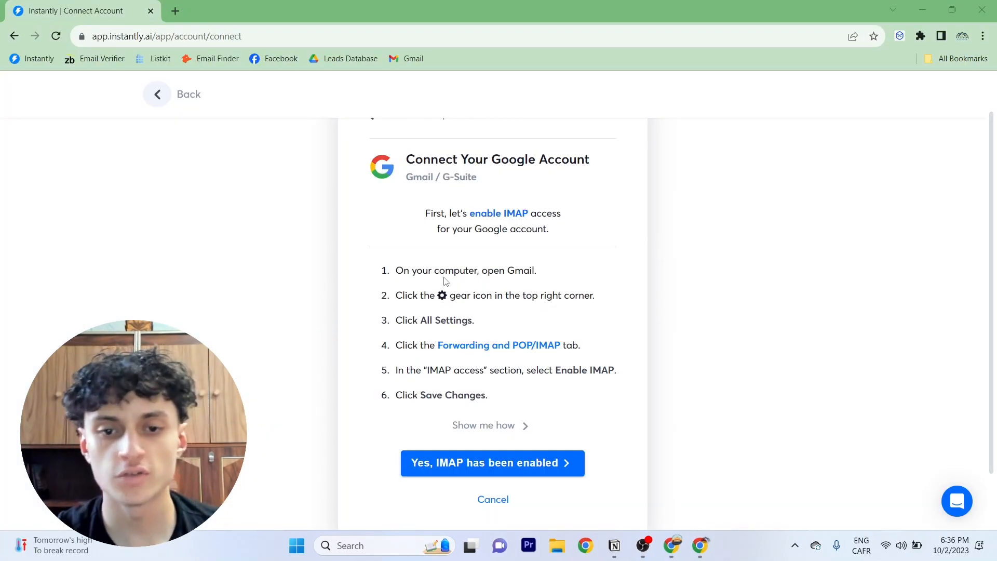
scroll(498, 310, down, 1)
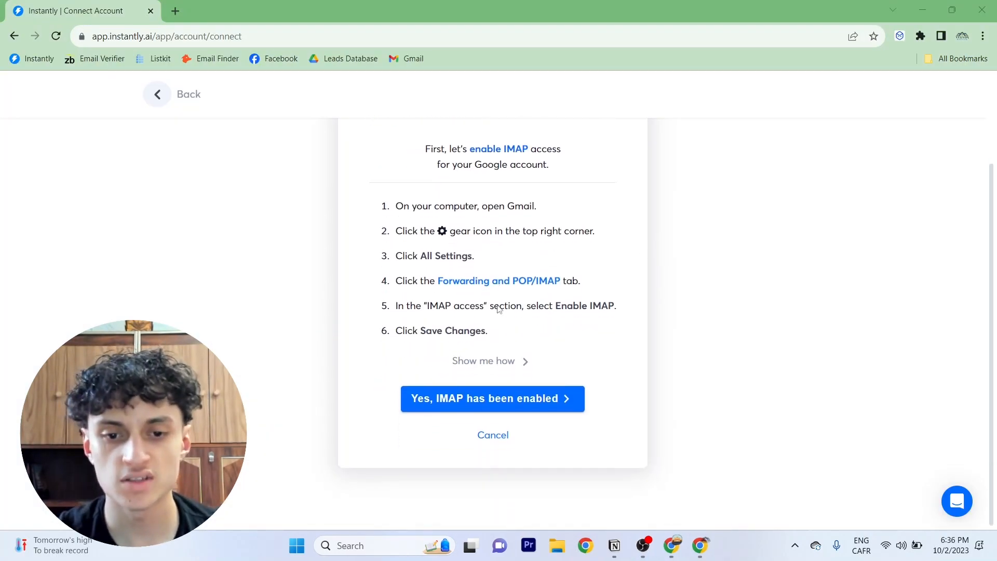
Confirm that IMAP has been enabled for the Google account
click(456, 398)
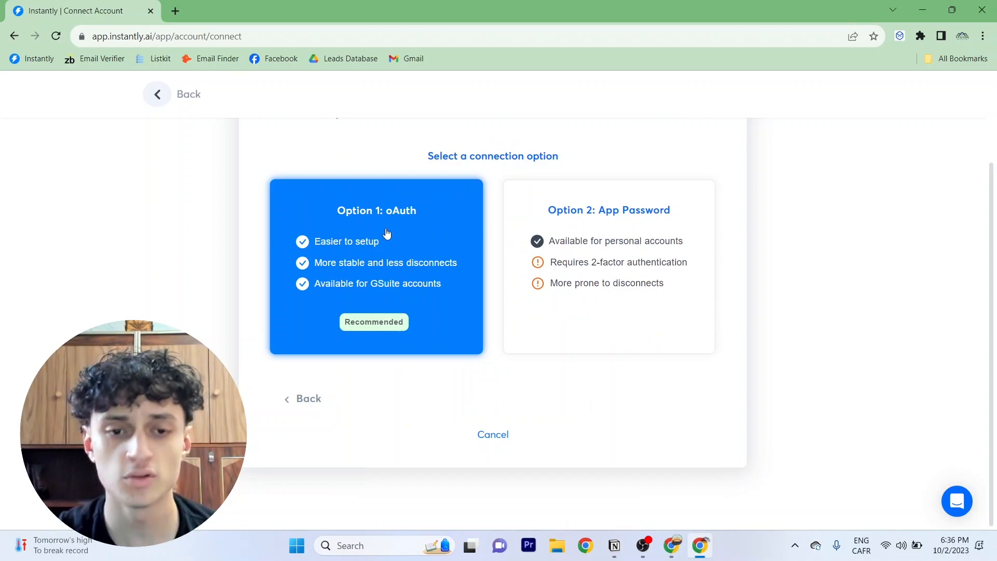
scroll(350, 259, up, 1)
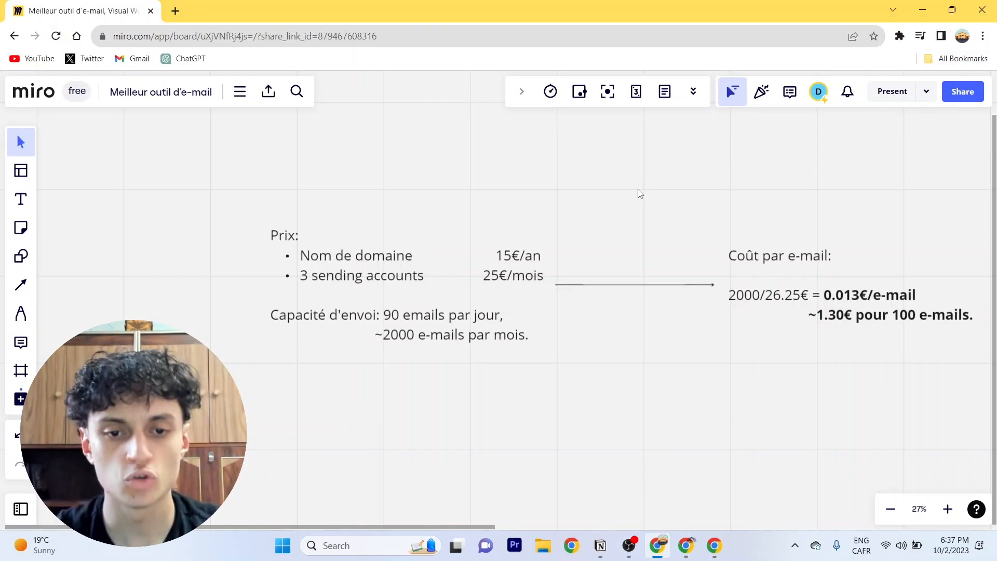
drag(638, 189, 725, 175)
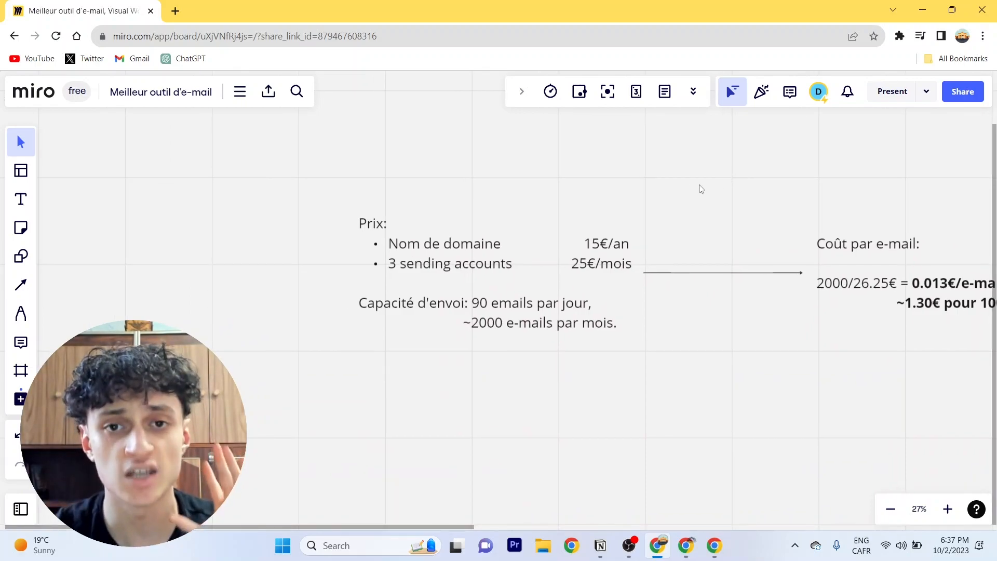
drag(707, 180, 711, 175)
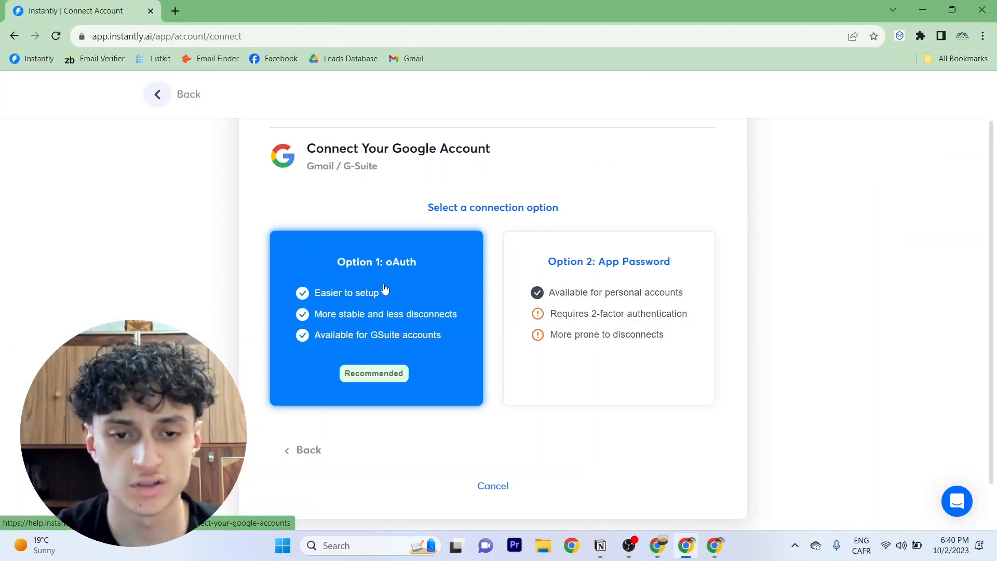
Choose Option 1: oAuth, then start adding an app by OAuth app name or client ID in the Admin console
click(378, 294)
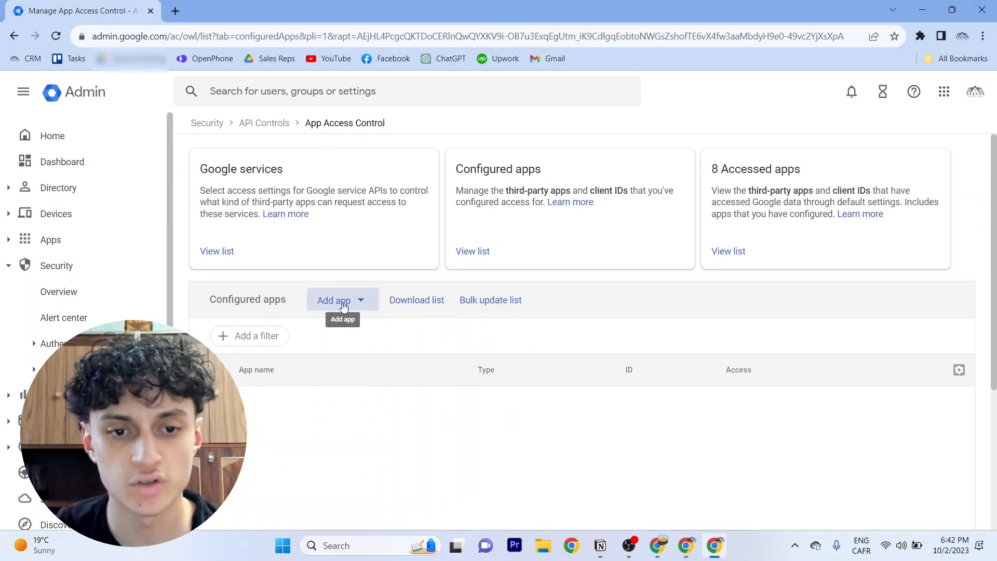
click(340, 304)
click(372, 332)
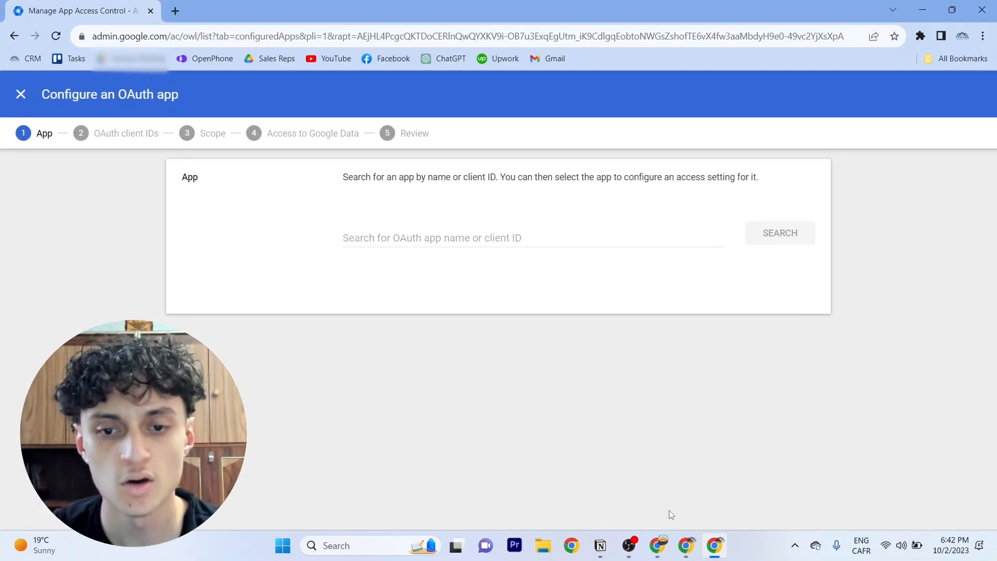
Copy Instantly's client ID from the connection instructions
click(686, 545)
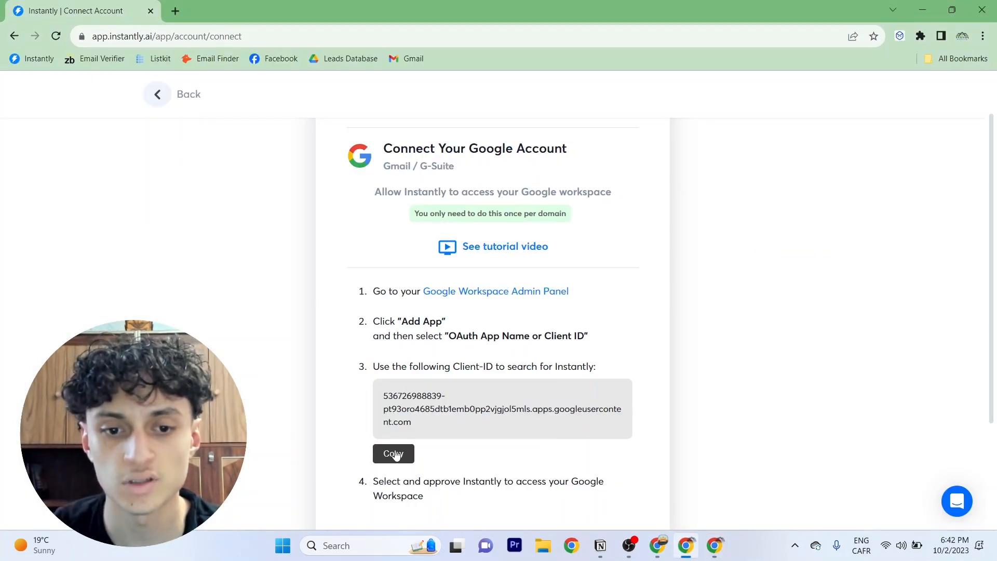
triple_click(407, 410)
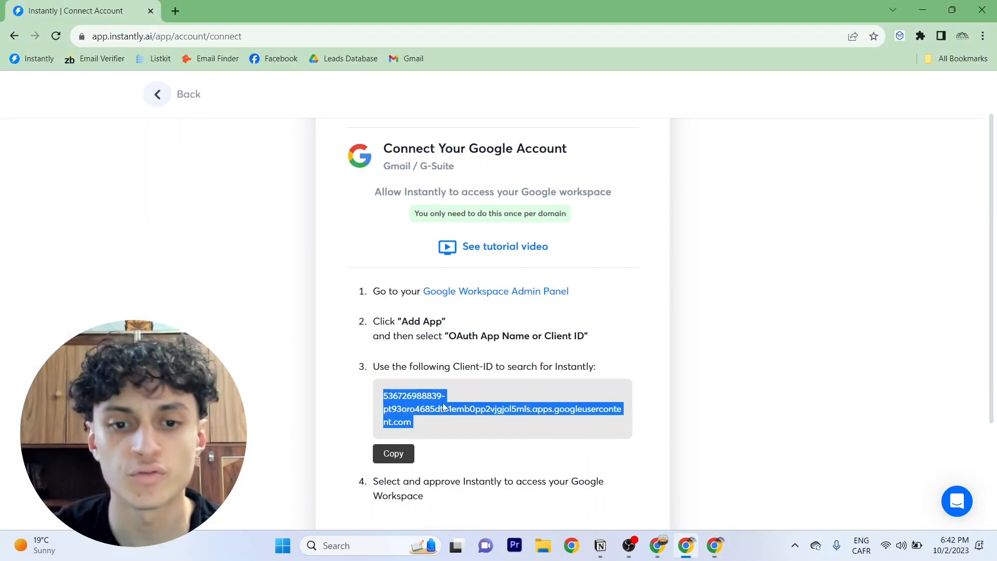
click(444, 409)
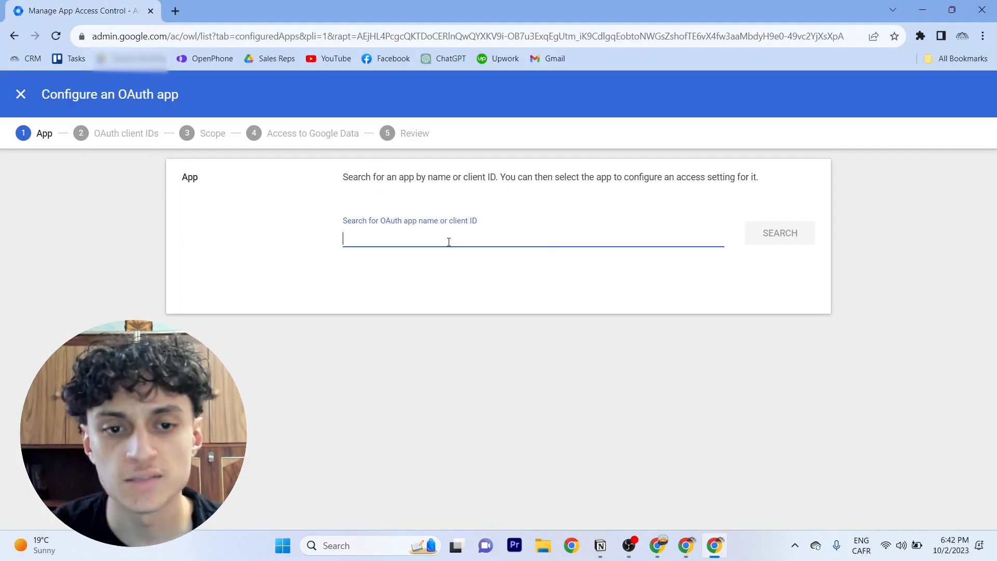
Search the OAuth apps for the pasted client ID, then select Instantly oAuth v1 and its client ID
key(ctrl+v)
click(767, 234)
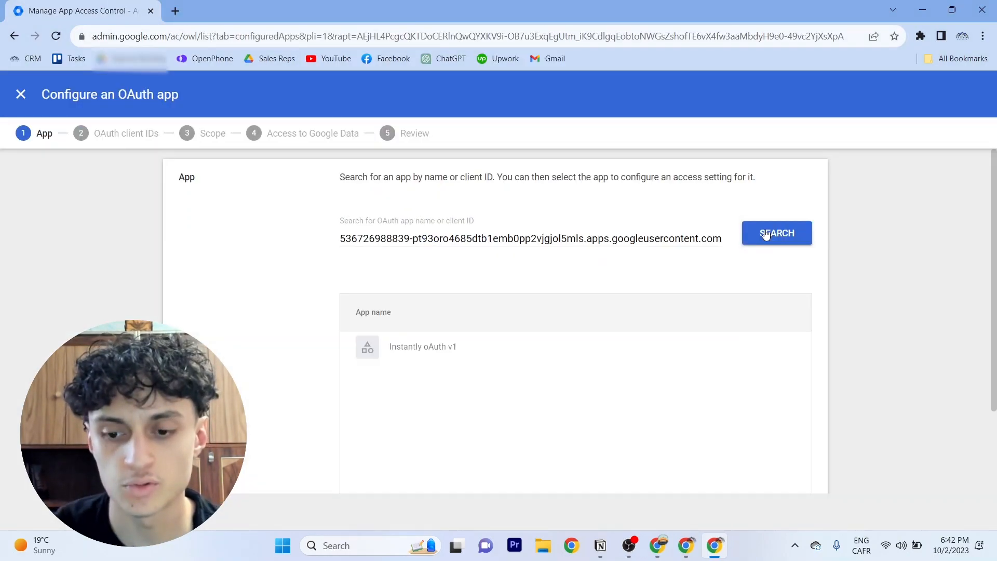
scroll(649, 317, down, 2)
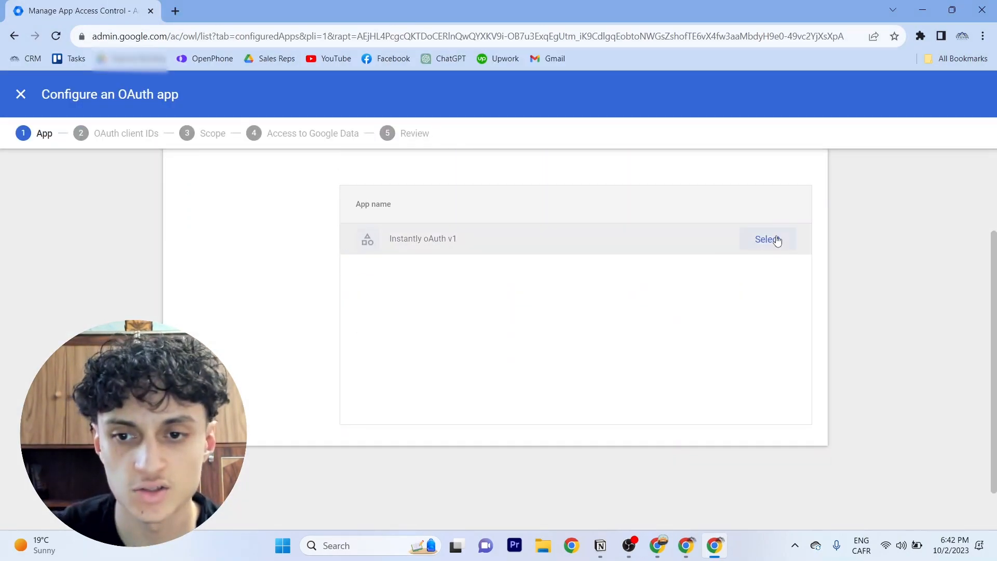
click(773, 238)
click(370, 266)
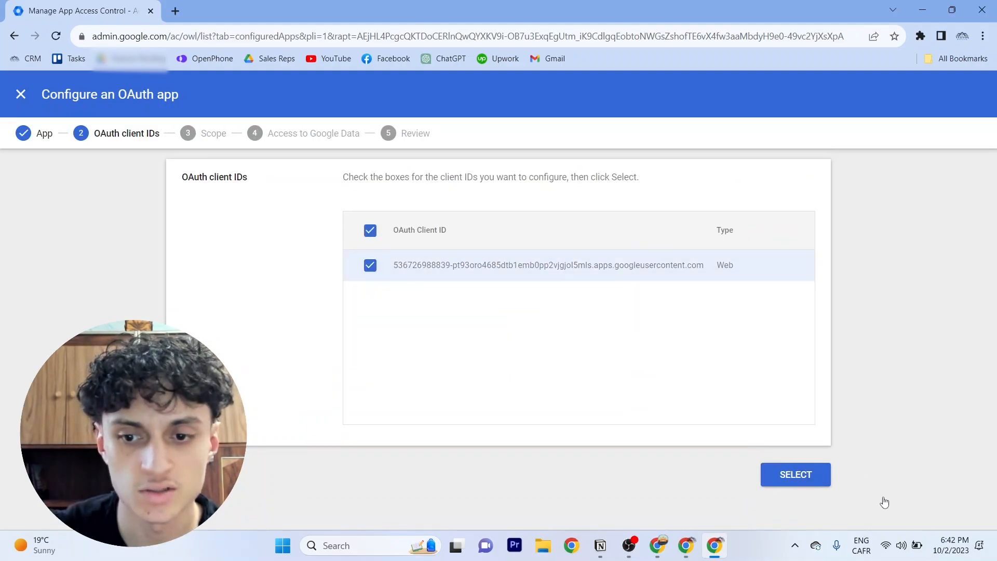
click(809, 479)
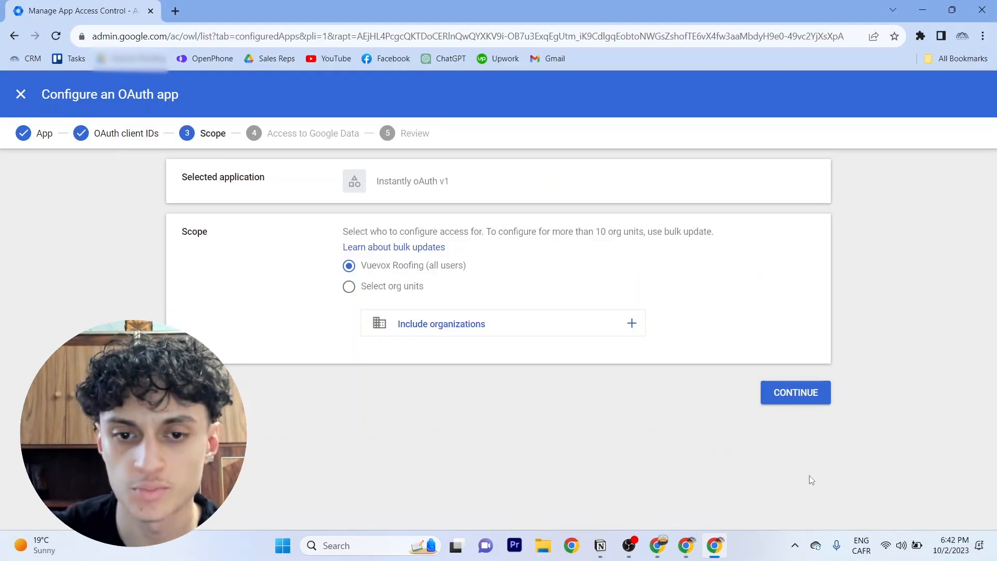
Apply the app to all Vuevox Roofing users with Trusted access and finish configuring it
click(780, 398)
click(349, 285)
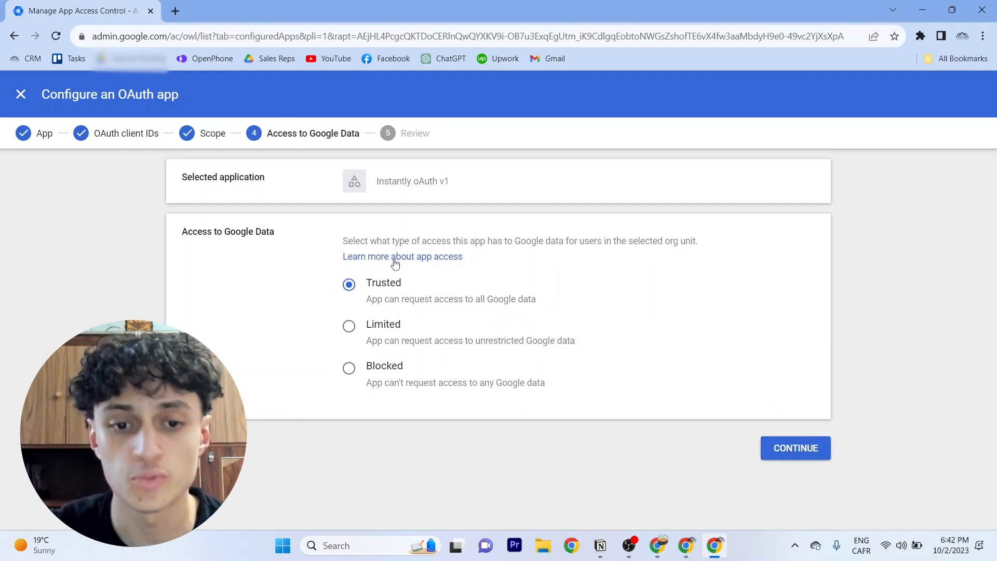
click(808, 449)
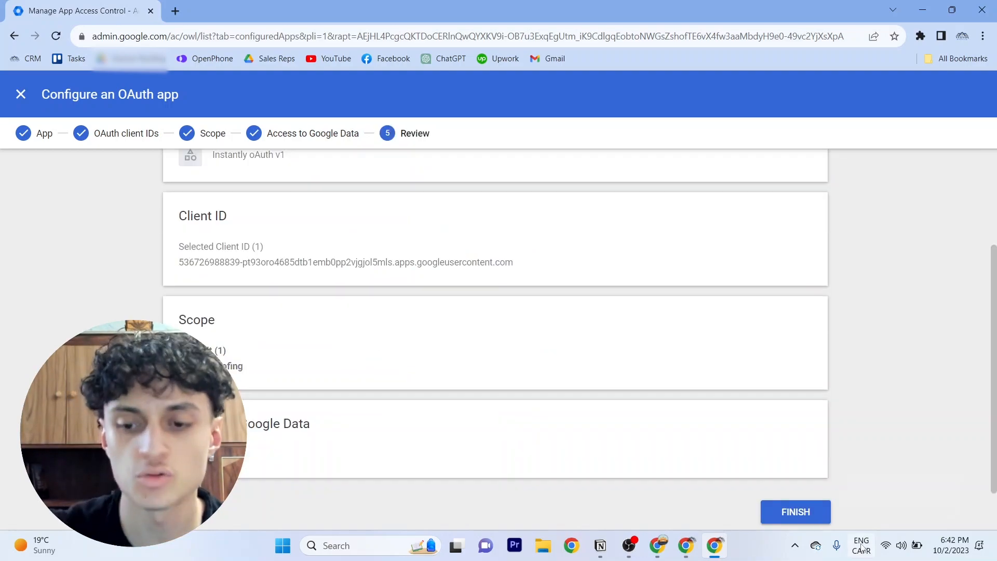
click(795, 515)
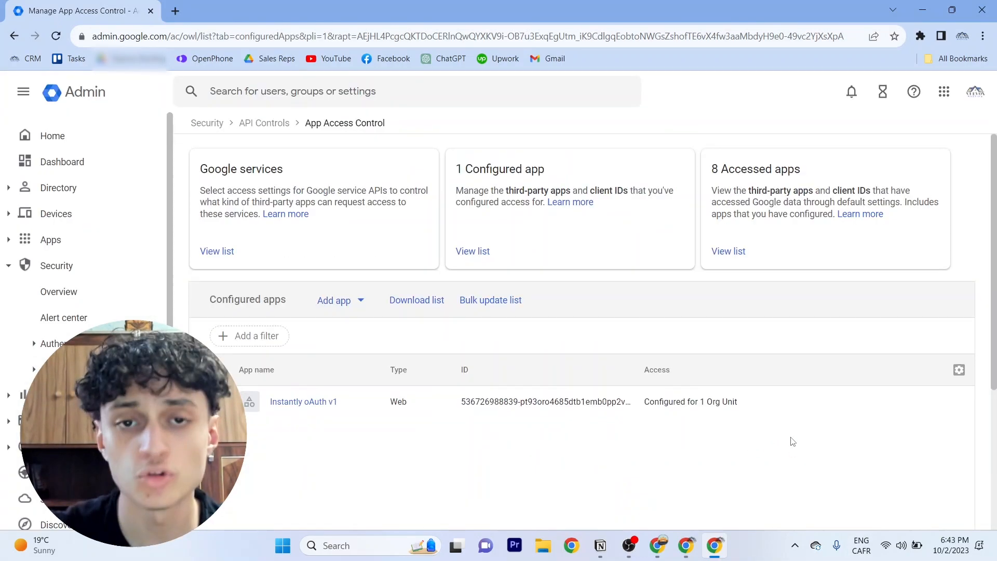
Log in from Instantly and allow instantly.ai to access the Google account
click(686, 545)
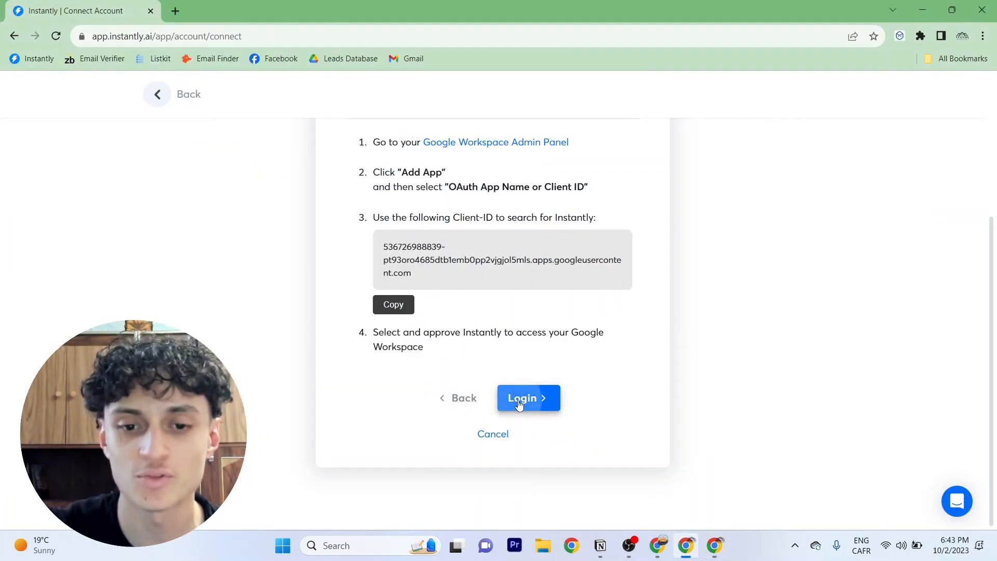
click(520, 401)
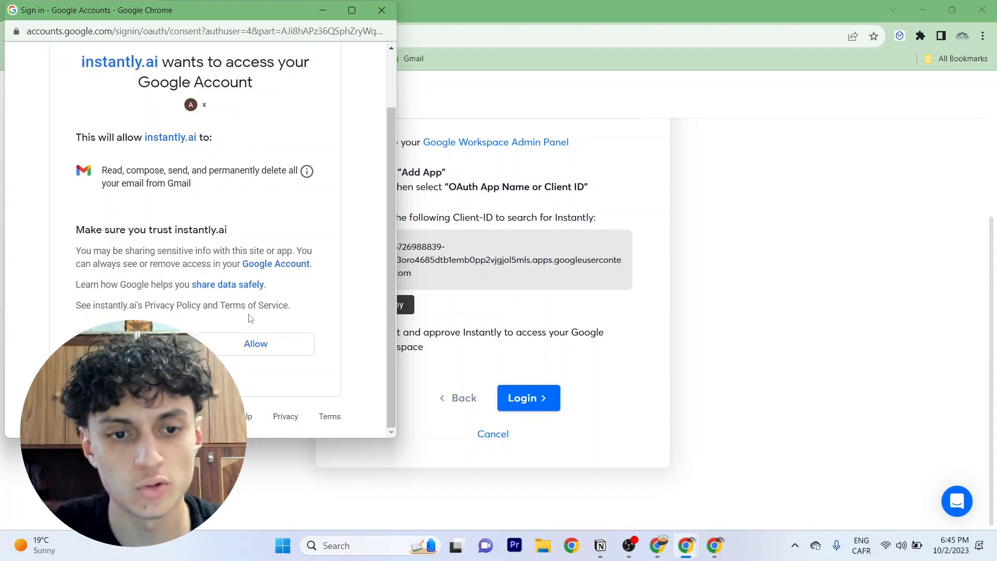
click(256, 343)
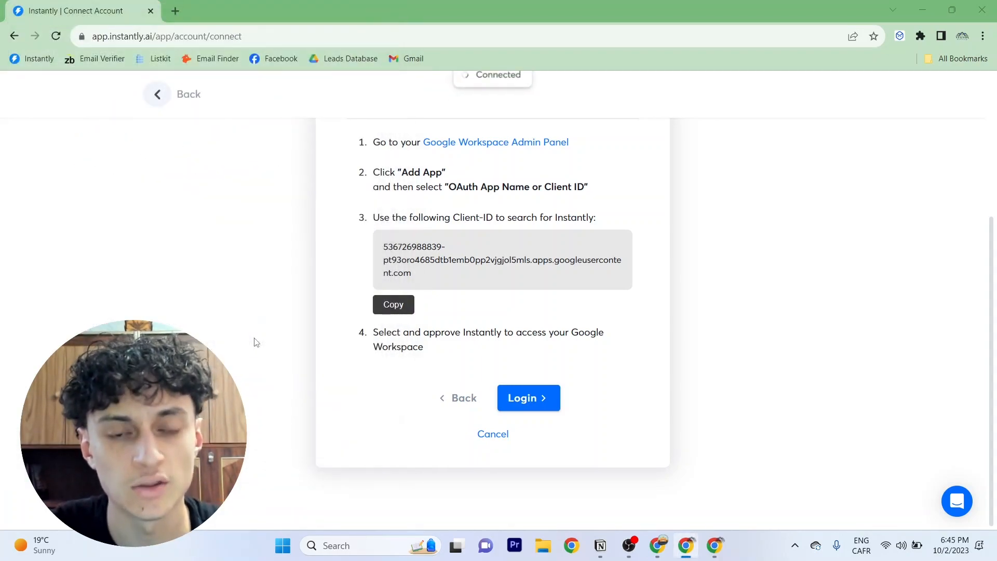
Open the test domain setup check for the connected email account
double_click(487, 95)
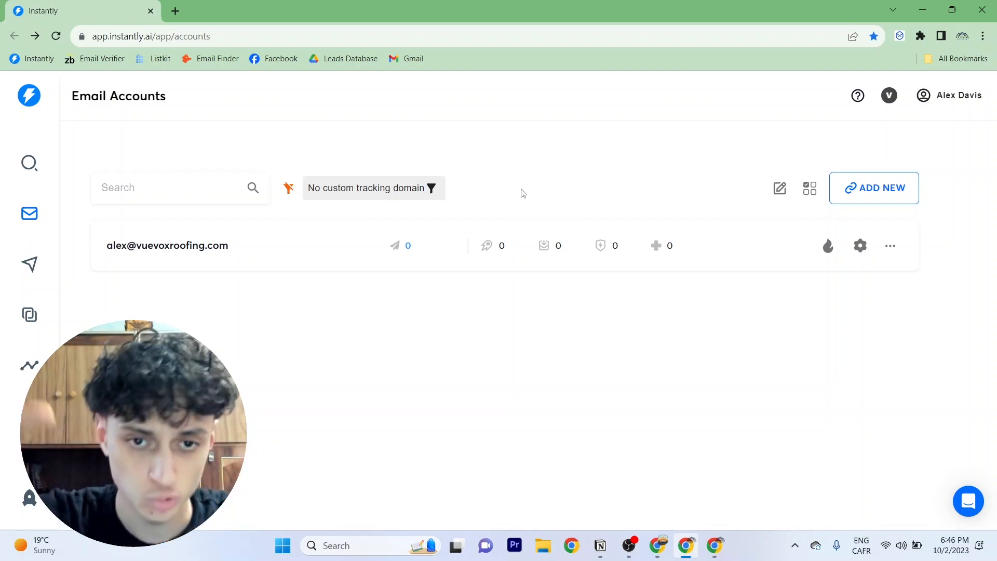
click(814, 193)
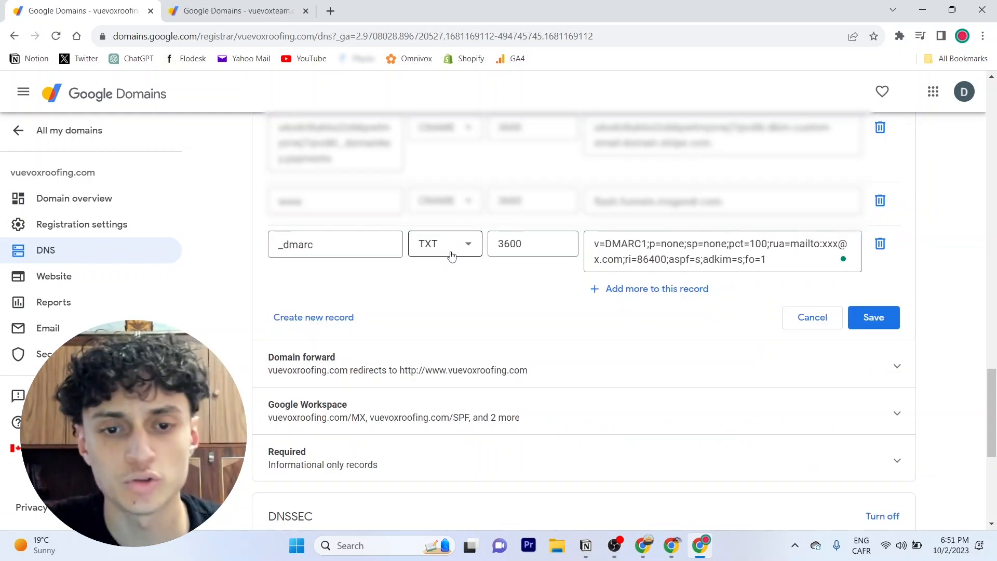
Set the _dmarc record's type to TXT and its TTL to 1 hour in the domain's DNS settings
click(448, 251)
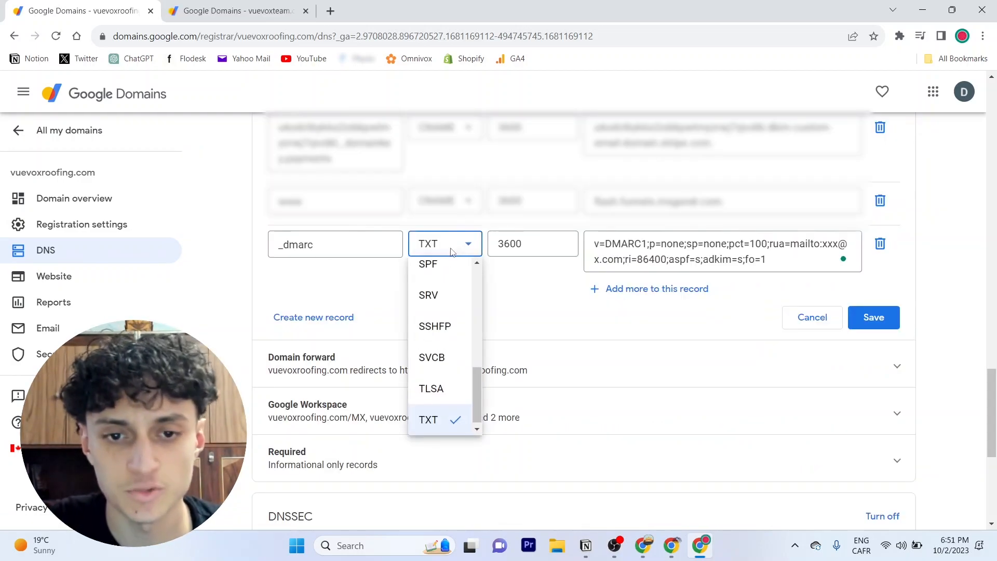
click(436, 421)
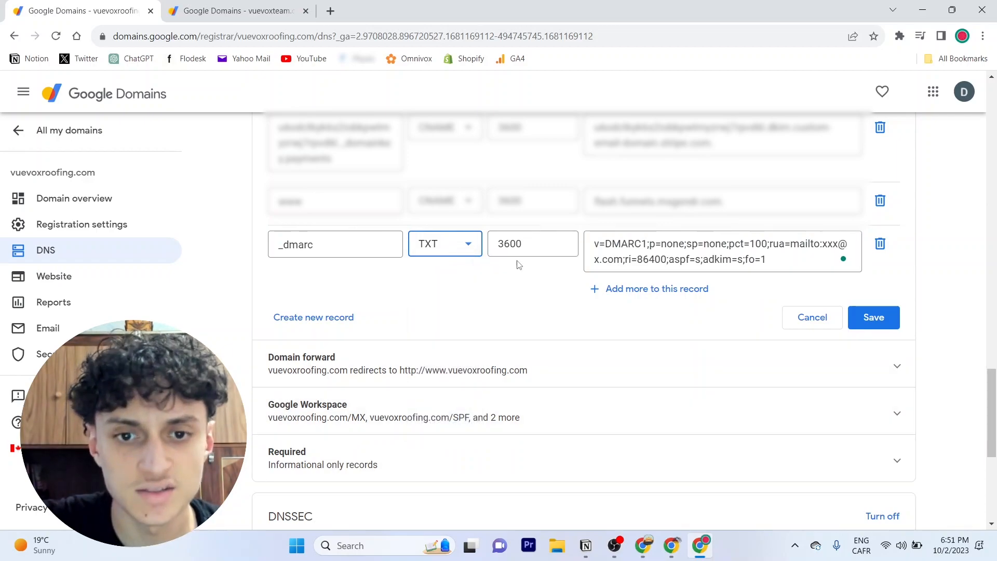
drag(535, 245, 500, 242)
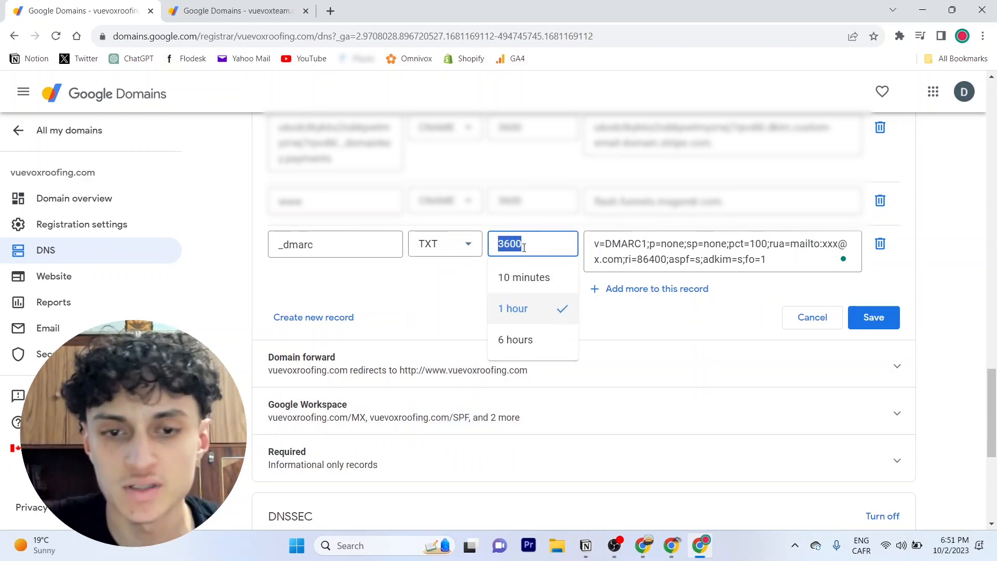
key(BackSpace)
click(528, 311)
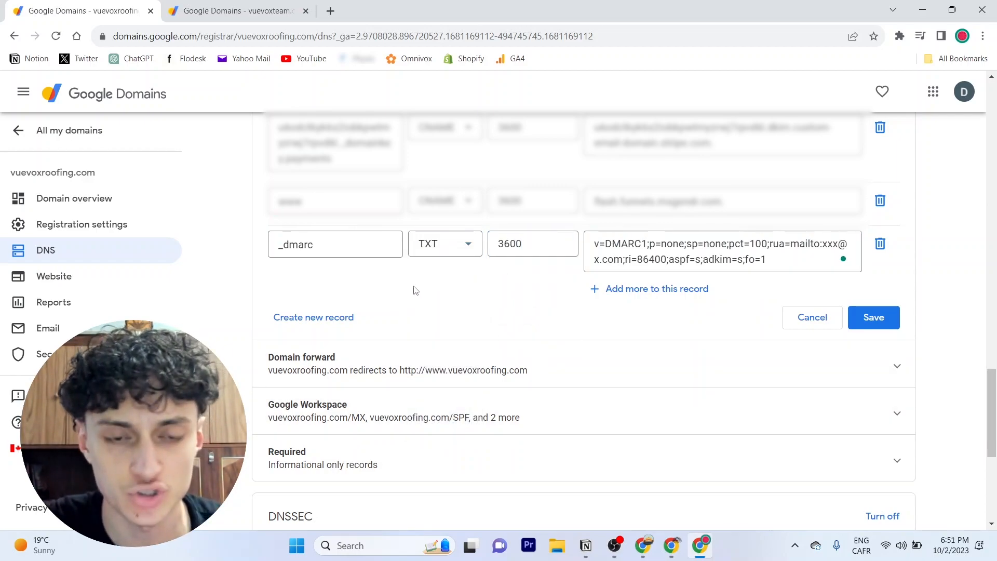
Replace the reporting mailto address in the _dmarc TXT value with your own e-mail and save the record
drag(329, 247, 253, 247)
click(293, 246)
click(601, 258)
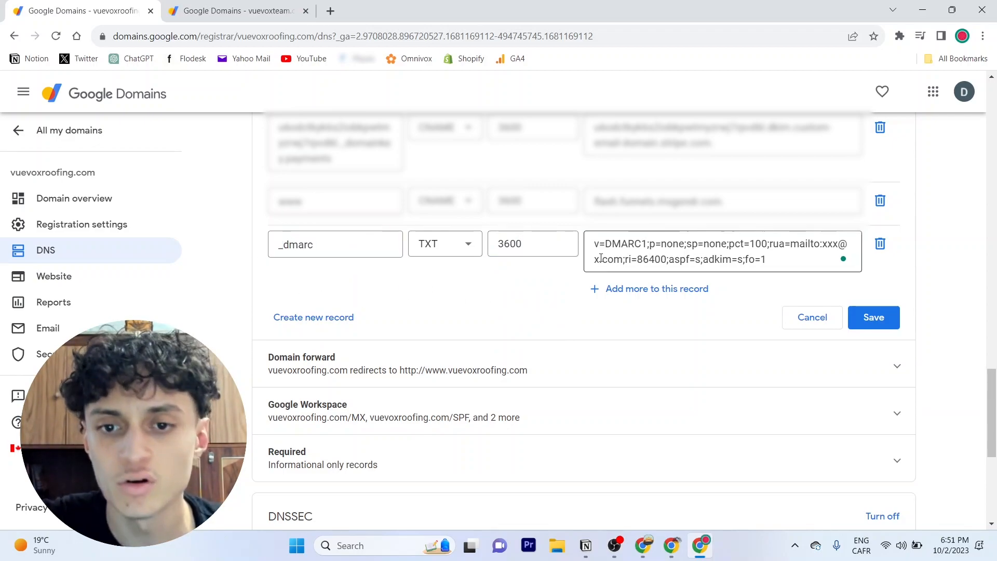
key(ctrl+a)
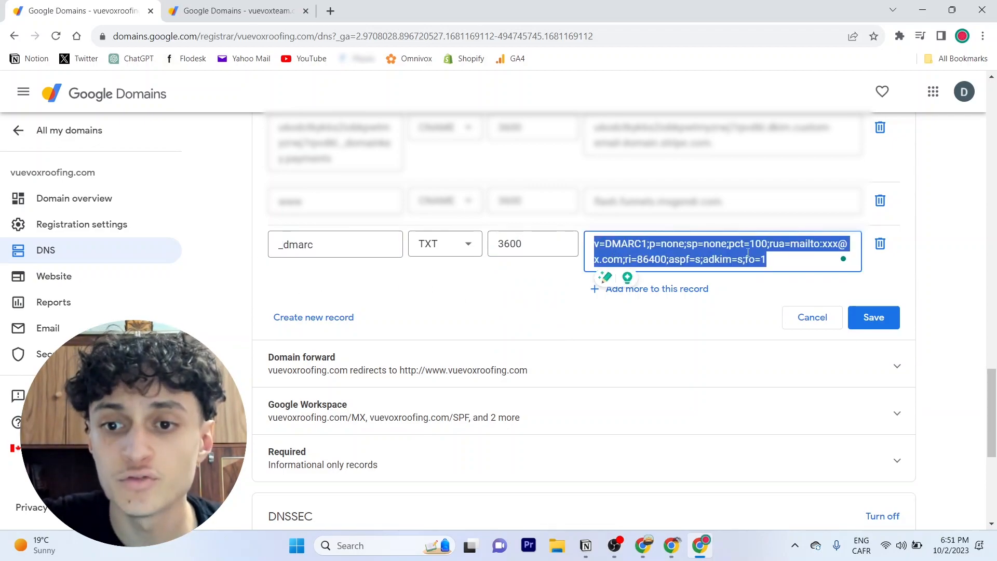
click(812, 244)
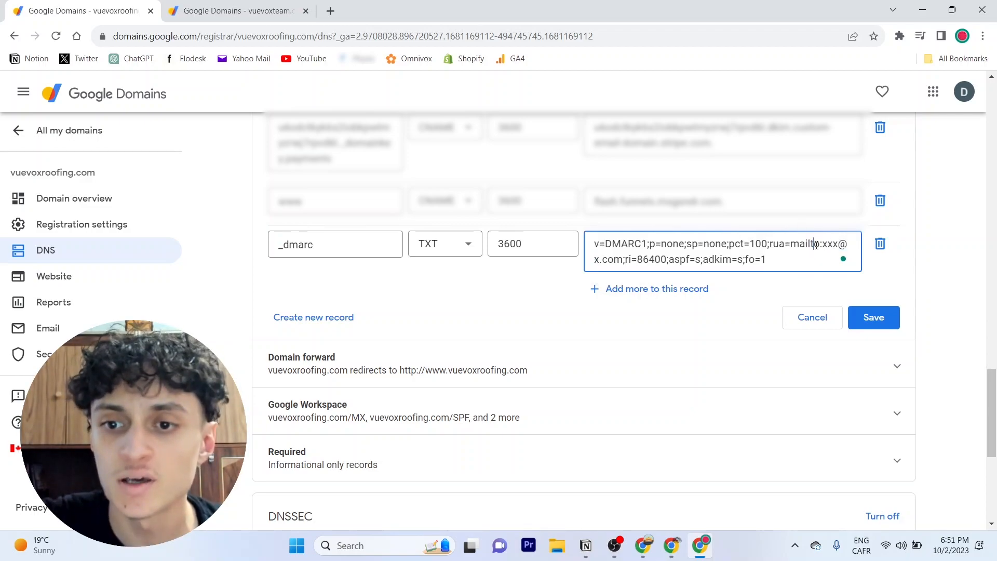
drag(823, 245, 623, 260)
key(BackSpace)
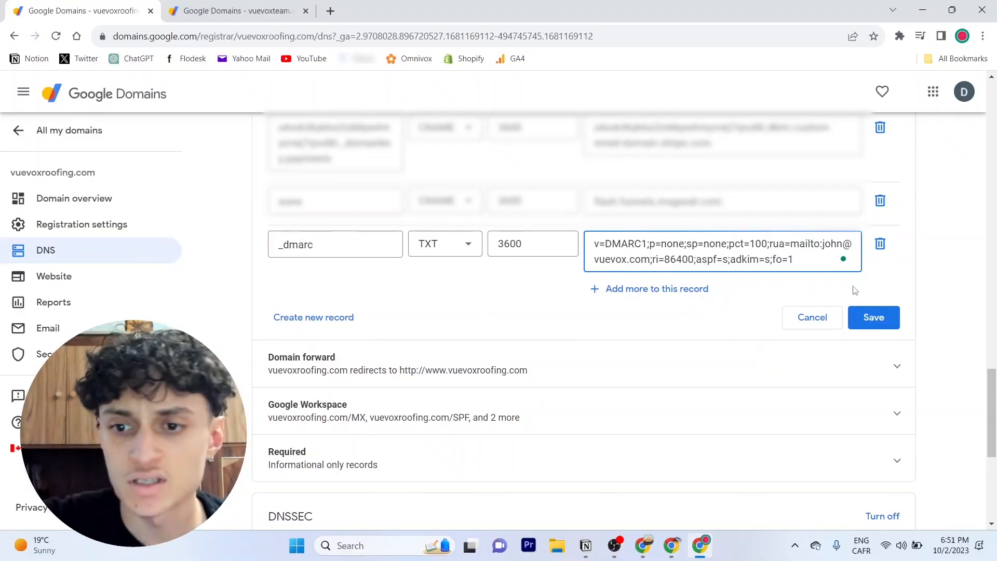
click(882, 314)
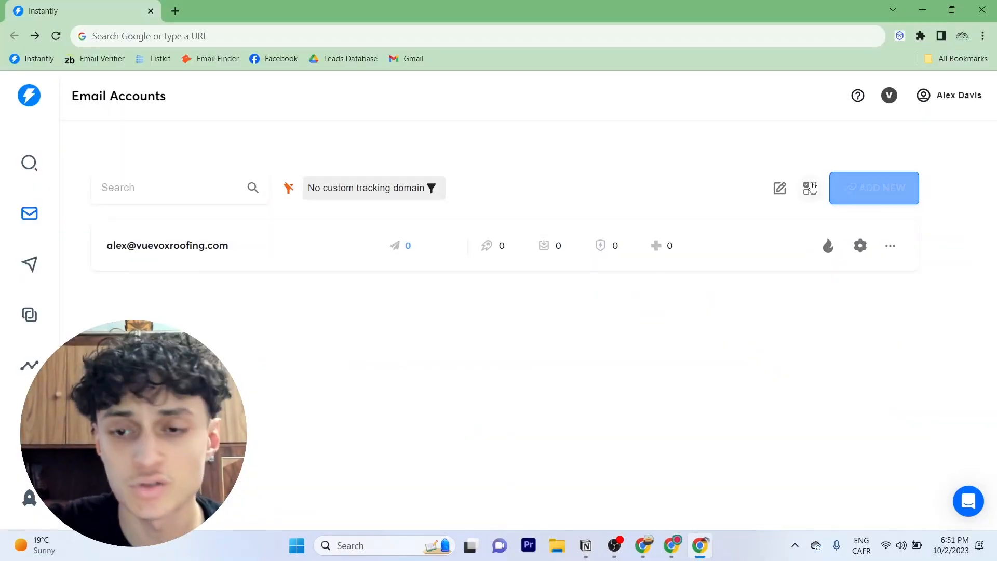
Run the check of all domains for MX, SPF, DKIM and DMARC records
click(811, 191)
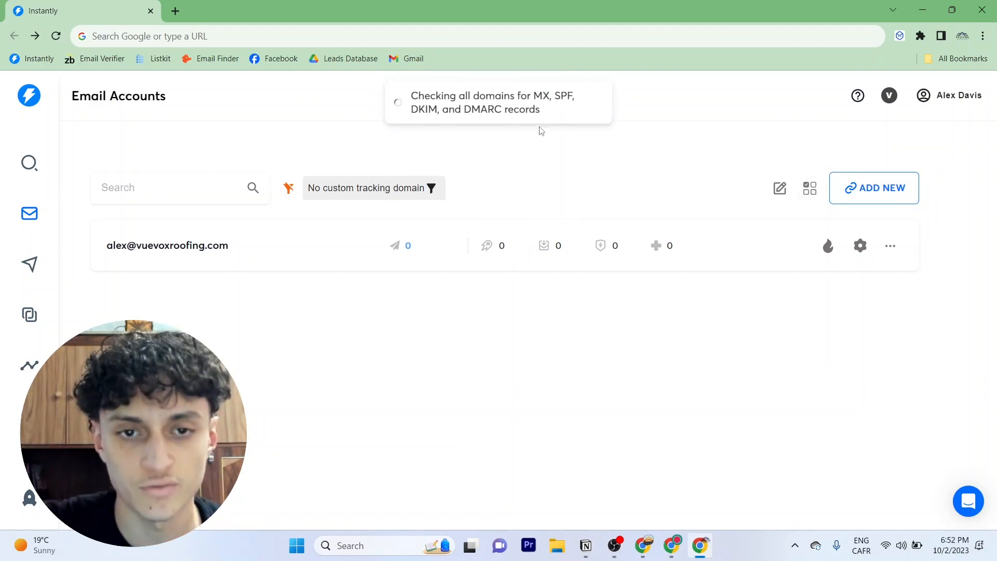
drag(411, 95, 527, 112)
click(530, 99)
double_click(550, 97)
click(435, 107)
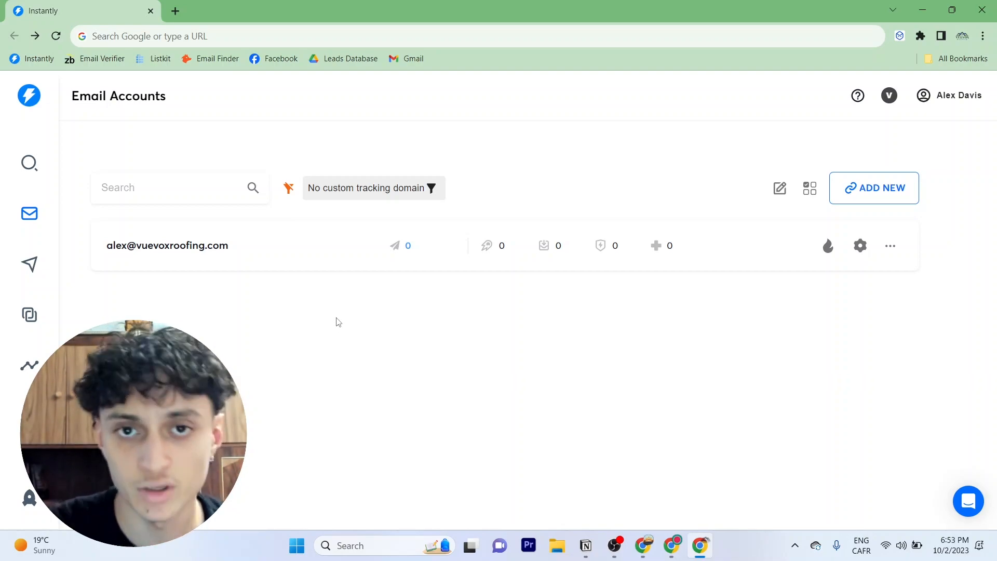
Enable warmup for the connected account and open its settings
click(828, 252)
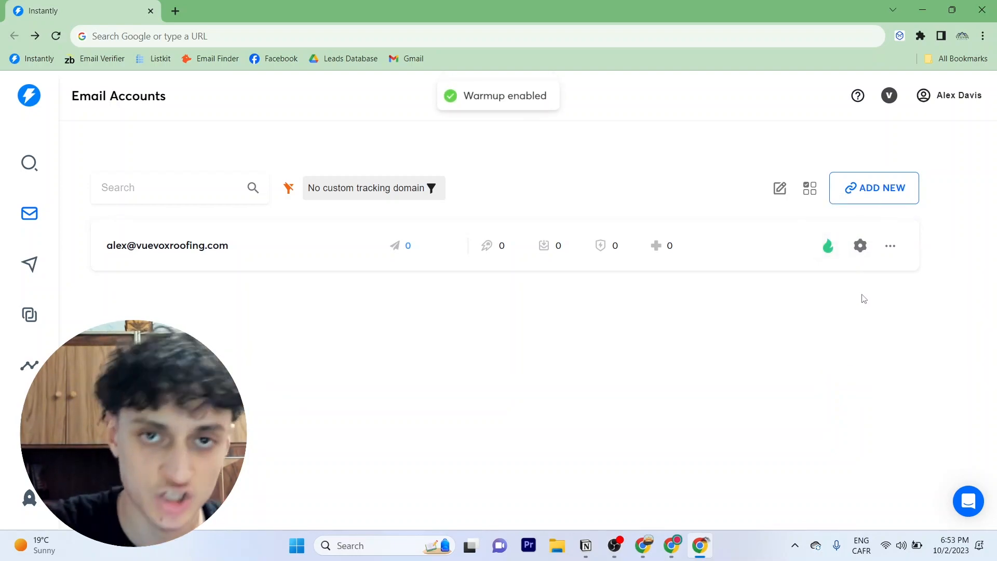
click(859, 247)
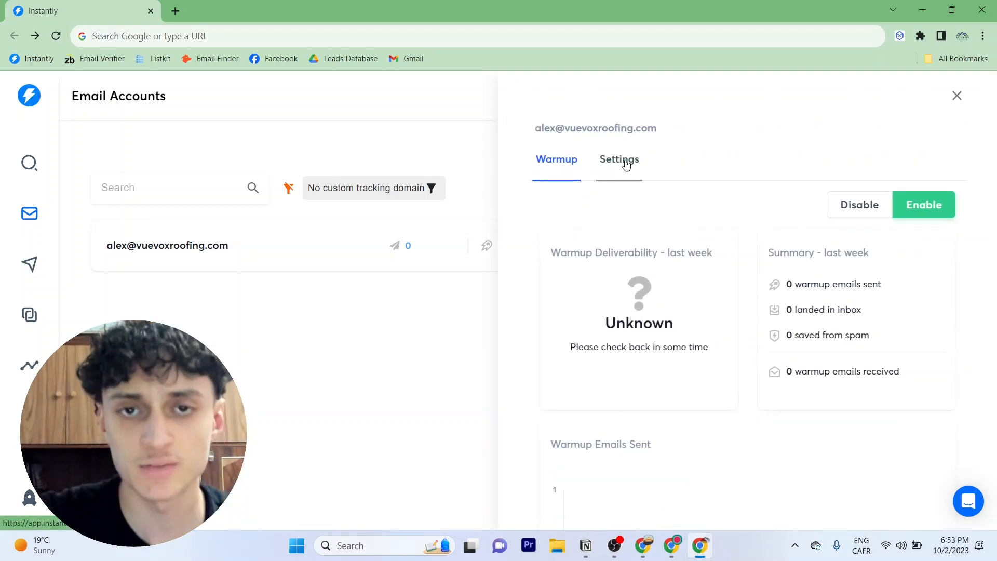
Set the account's minimum wait time between campaign emails to 4 minutes
click(626, 163)
scroll(626, 162, down, 1)
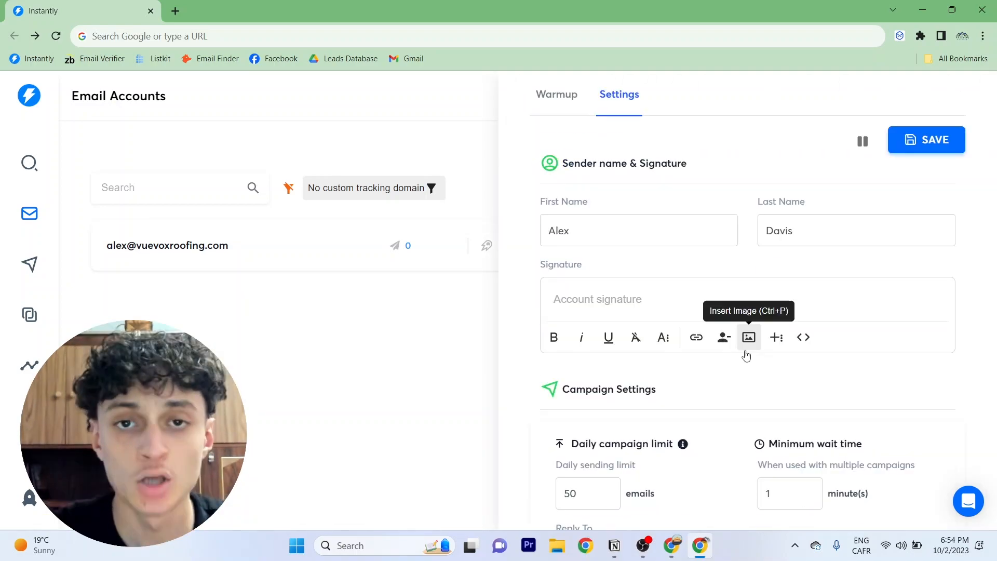
click(615, 302)
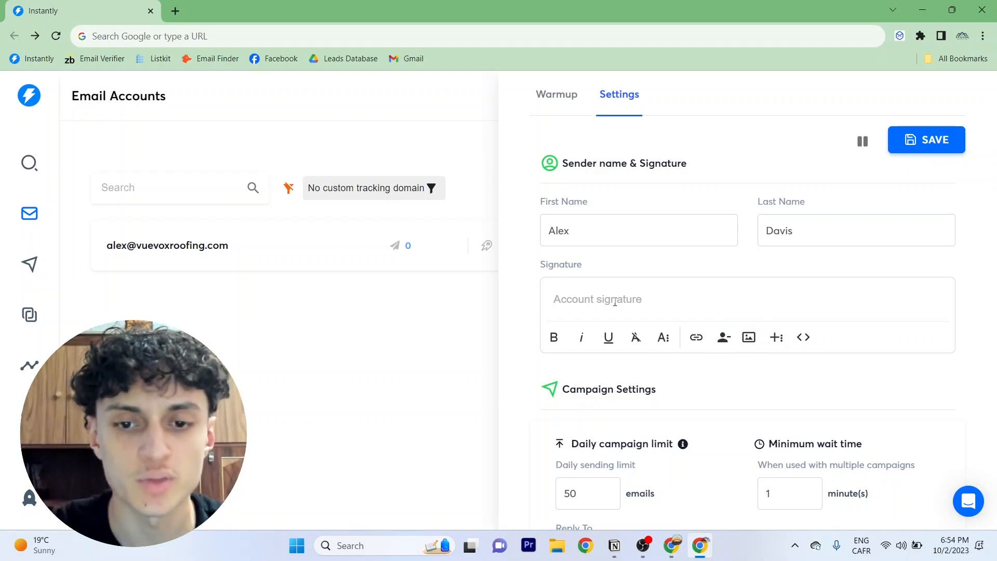
scroll(615, 303, down, 3)
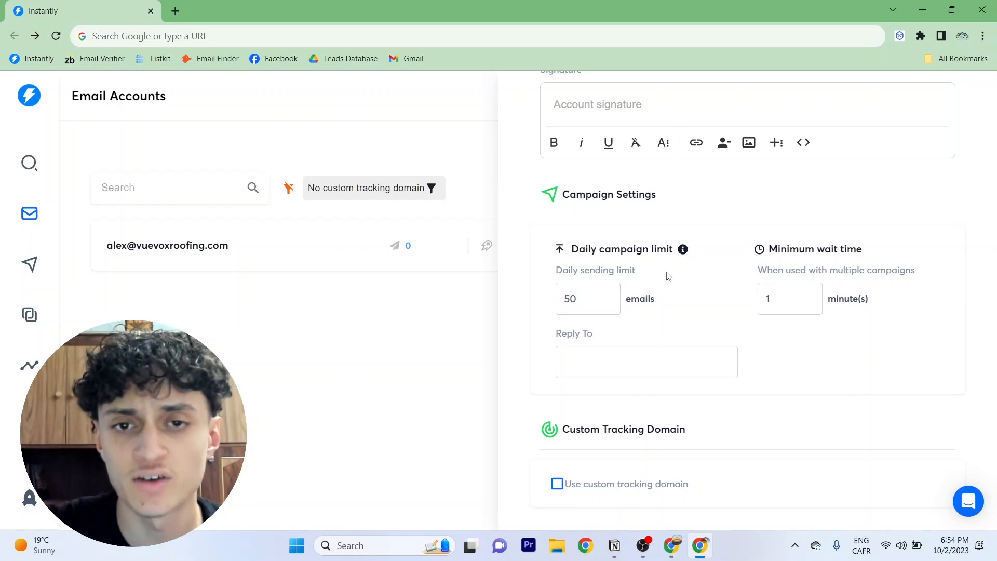
scroll(663, 275, up, 4)
triple_click(592, 131)
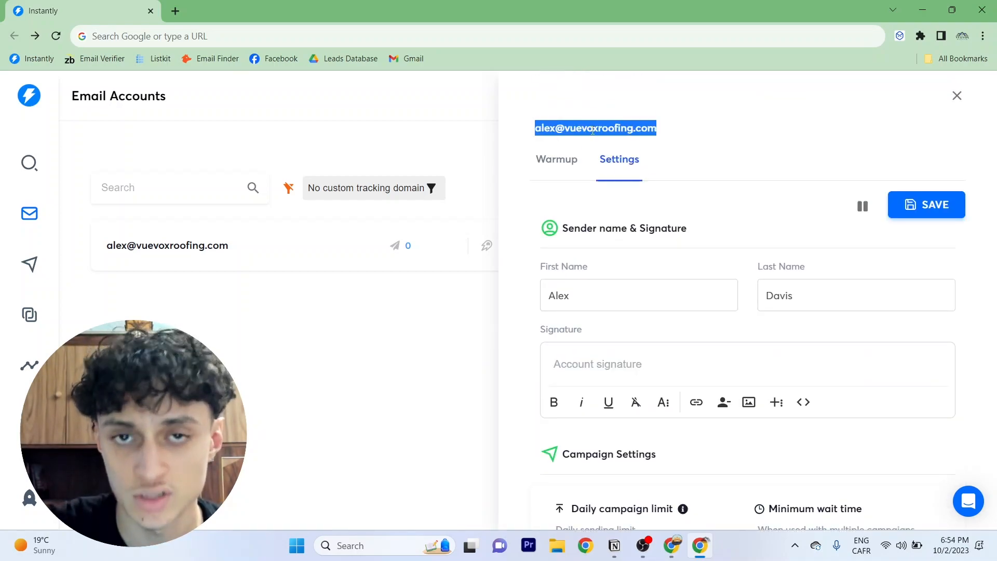
scroll(597, 151, down, 5)
scroll(604, 164, down, 2)
scroll(675, 181, up, 2)
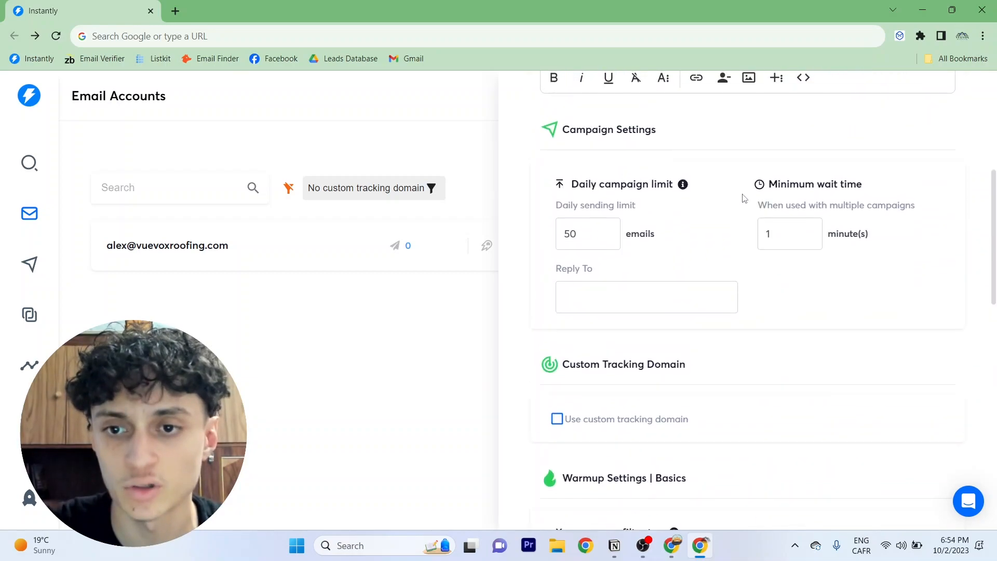
drag(776, 234, 734, 240)
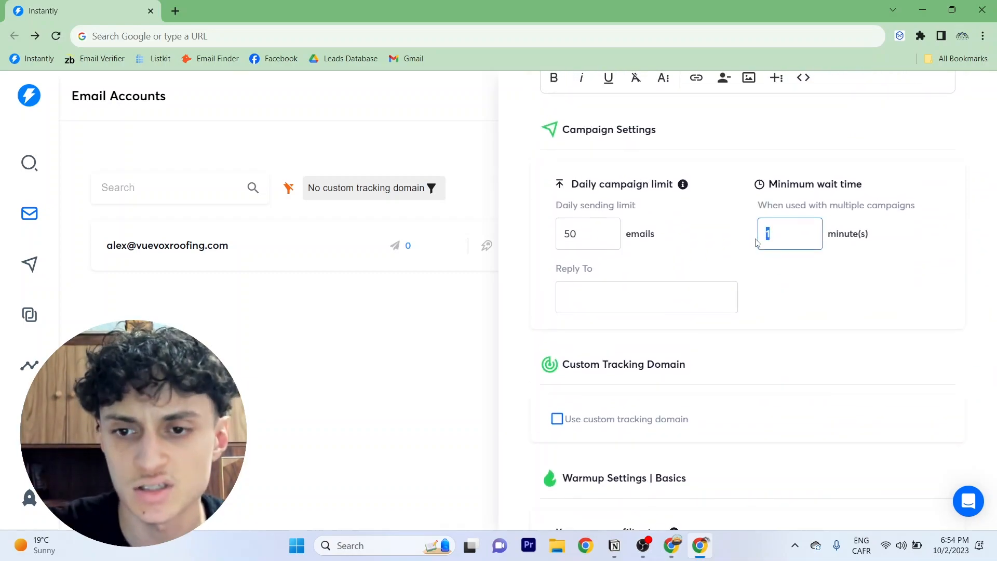
text(4)
Set the warmup reply rate to 30 percent
scroll(719, 207, down, 8)
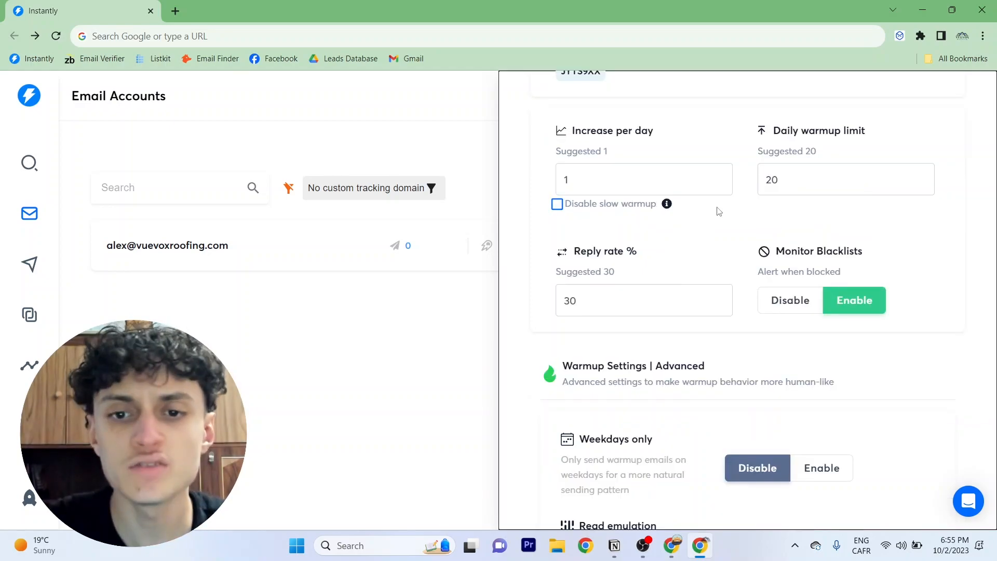
double_click(601, 293)
text(30)
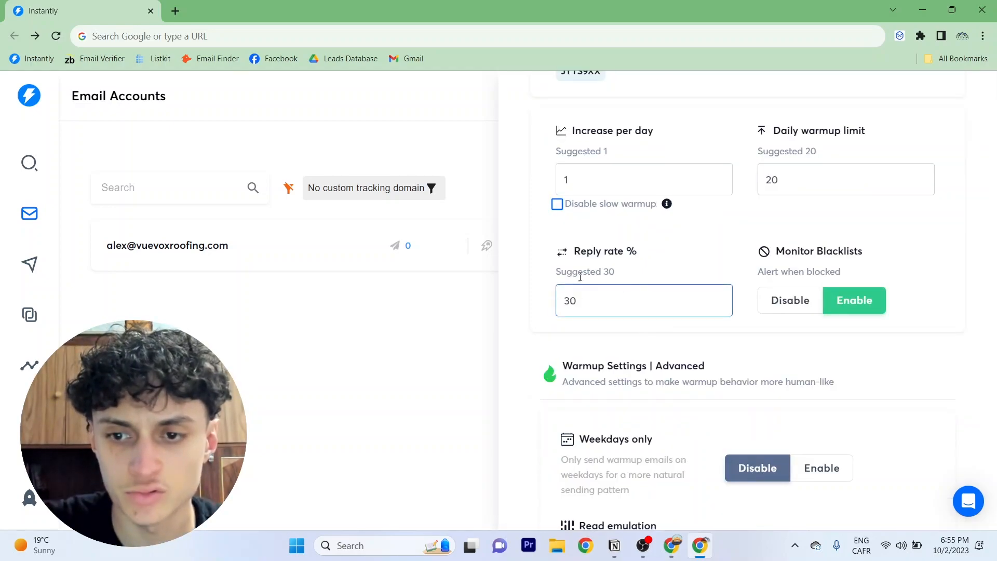
scroll(700, 243, down, 3)
triple_click(624, 247)
click(612, 292)
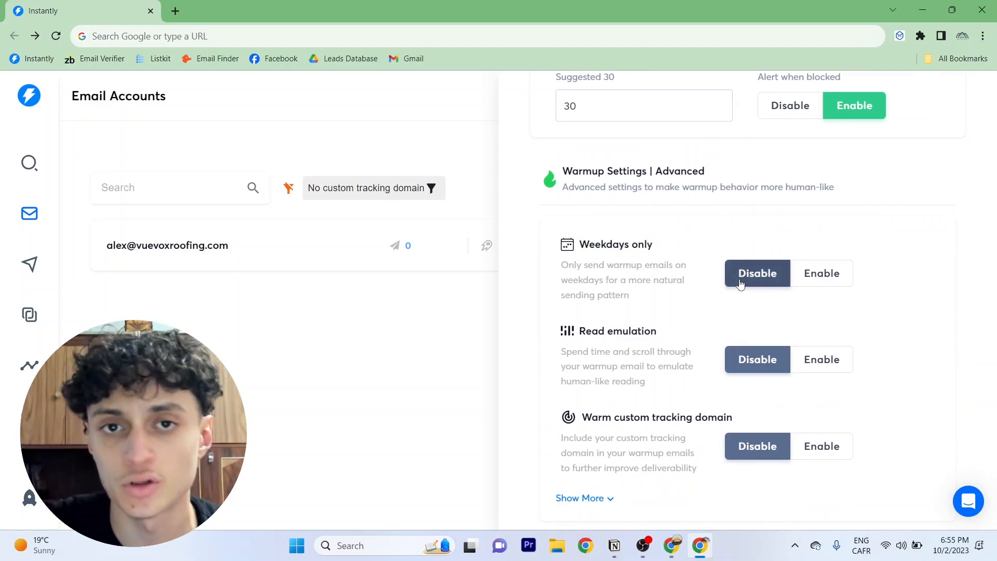
Expand the additional advanced warmup options below Weekdays only
click(824, 280)
click(757, 275)
click(597, 500)
scroll(654, 361, down, 2)
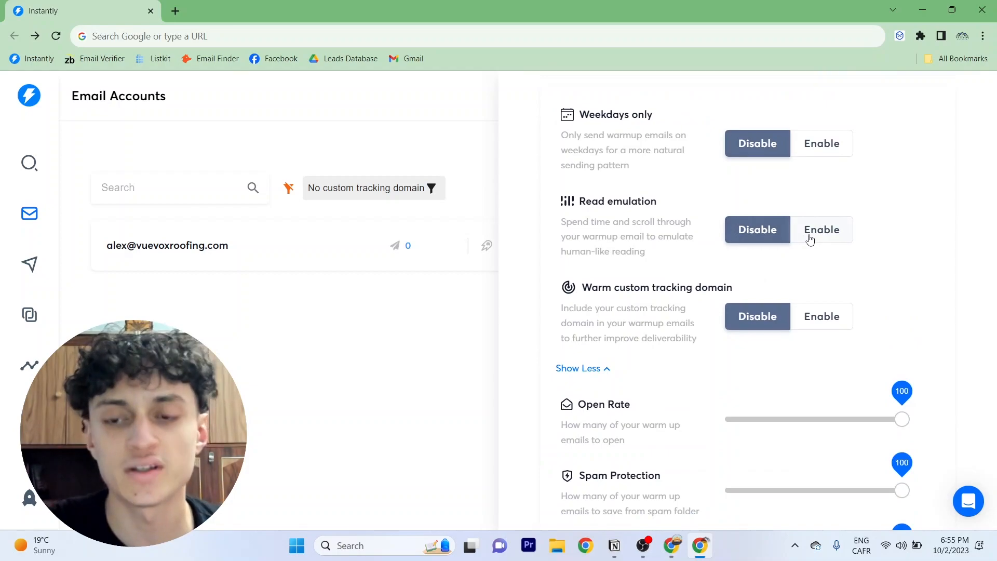
scroll(737, 261, up, 1)
scroll(752, 266, down, 1)
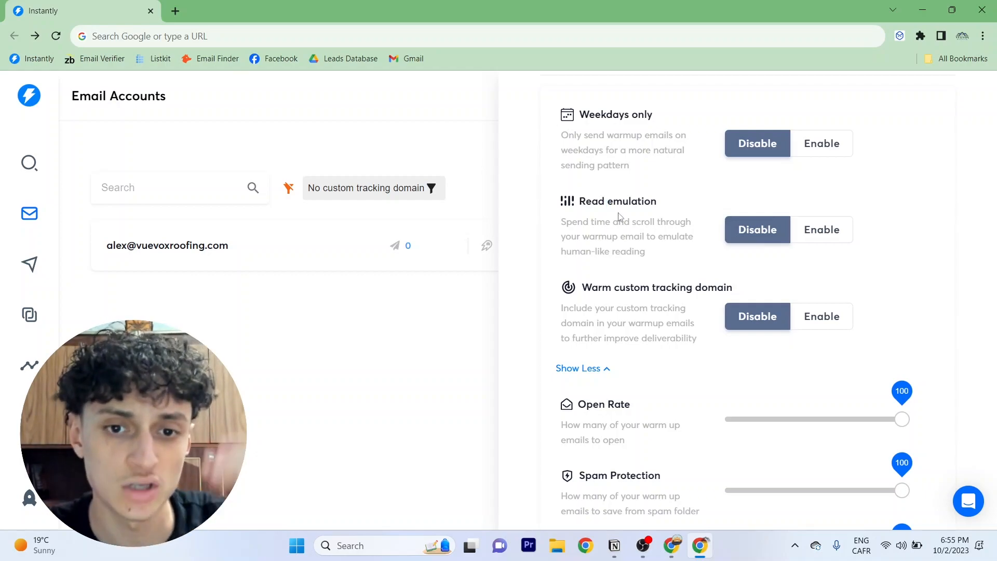
Enable Read emulation and Warm custom tracking domain, then save the account settings
click(822, 230)
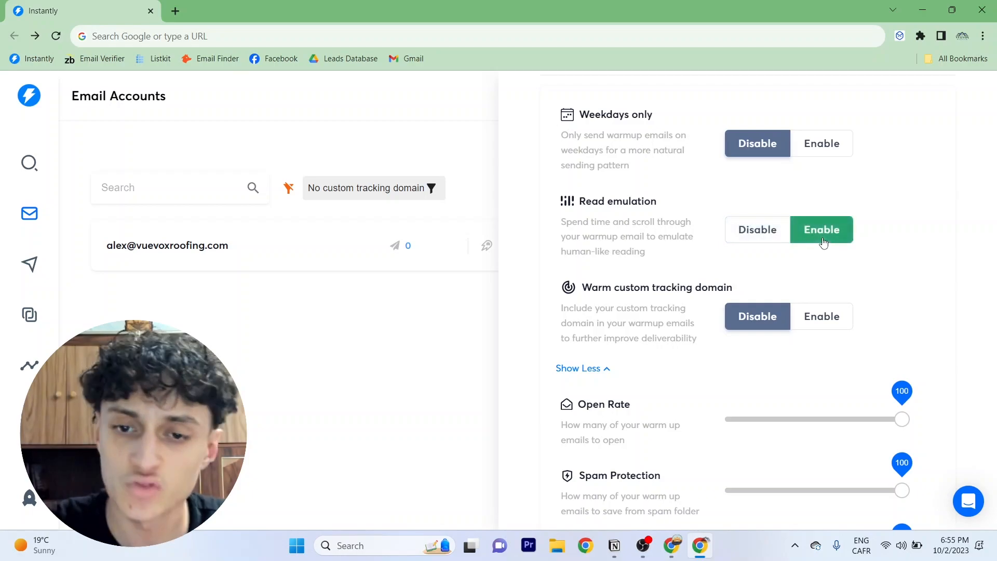
click(821, 316)
scroll(804, 259, down, 3)
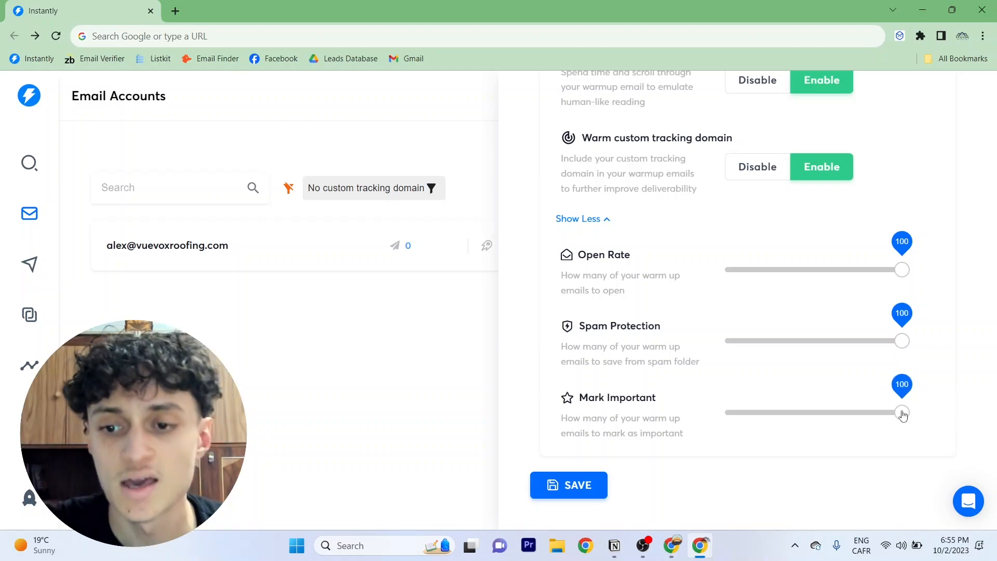
scroll(876, 366, up, 5)
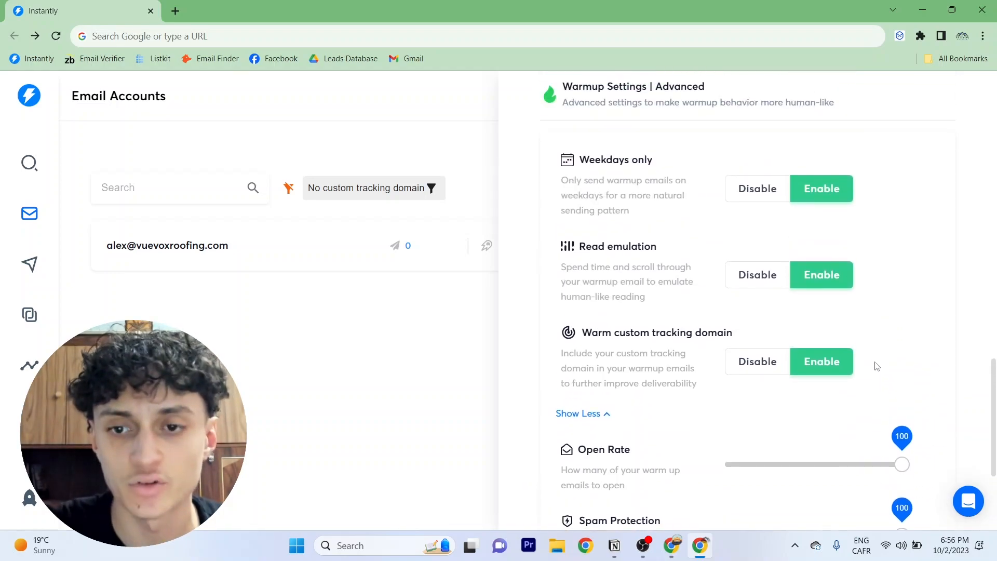
scroll(876, 366, up, 15)
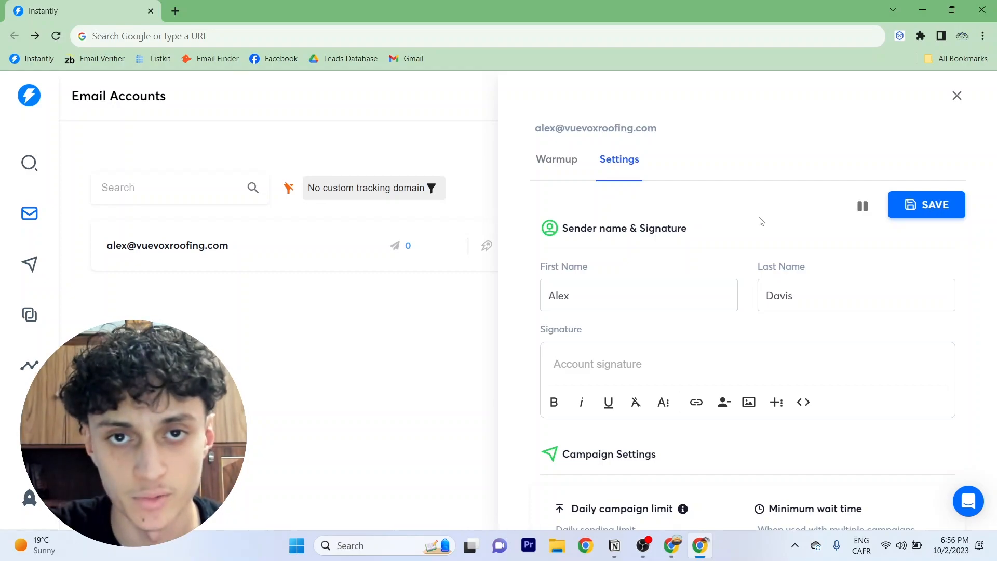
click(930, 203)
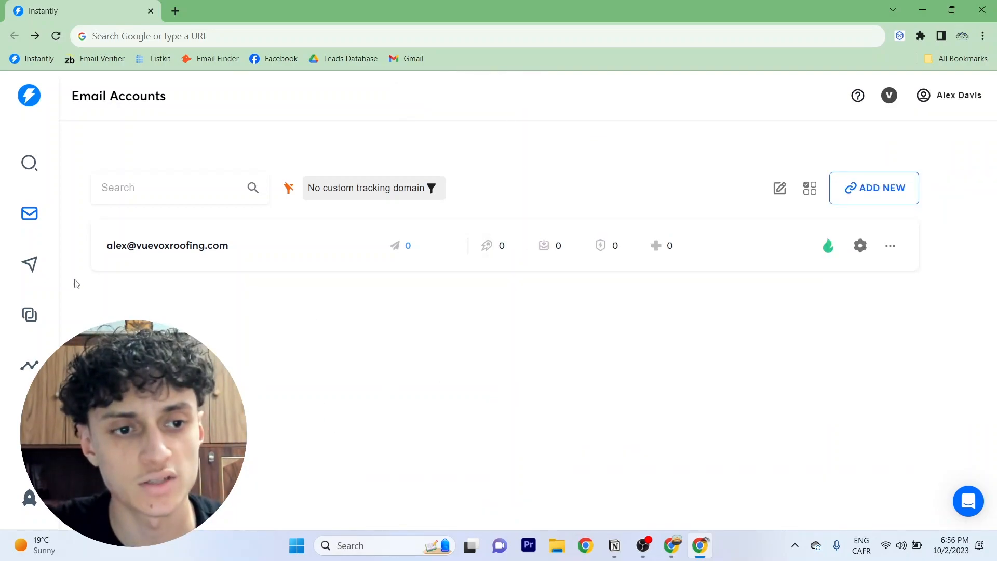
Create a new campaign named Test 2
click(29, 276)
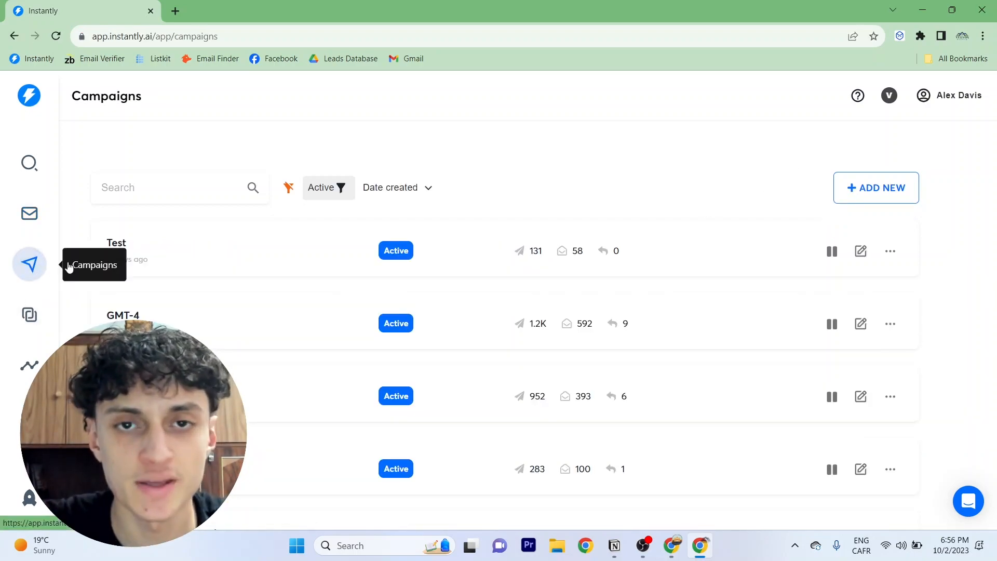
click(881, 200)
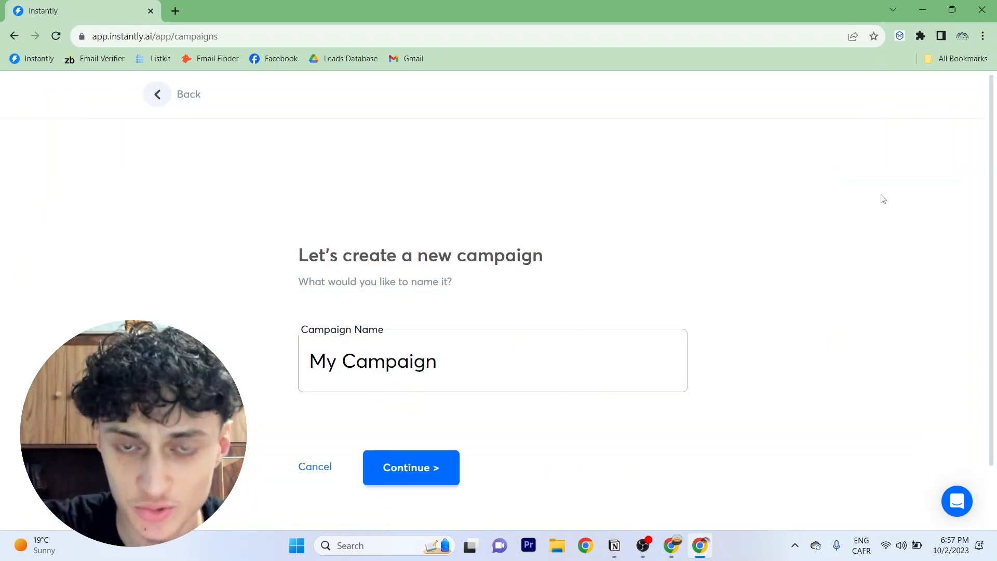
drag(453, 358, 267, 362)
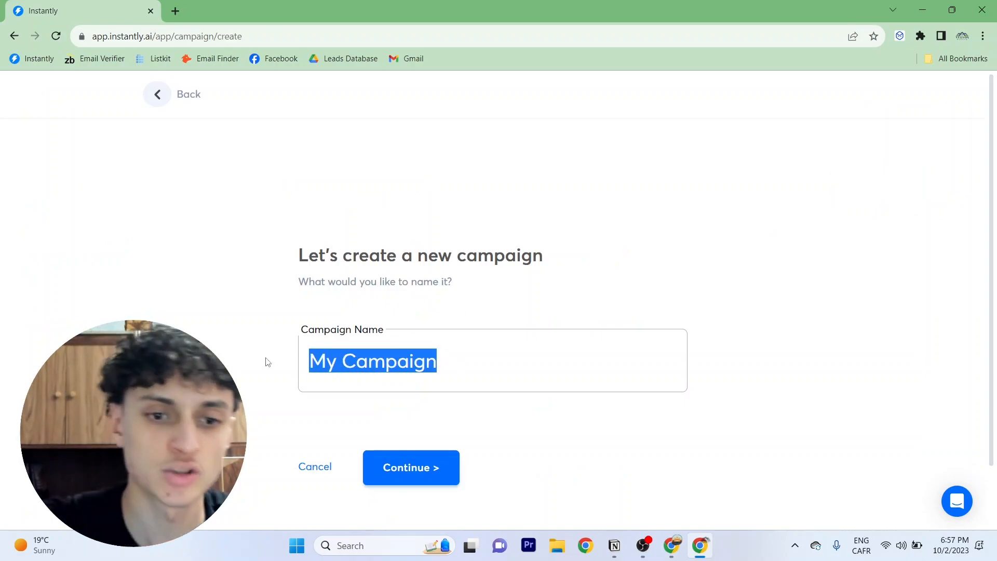
key(Caps_Lock)
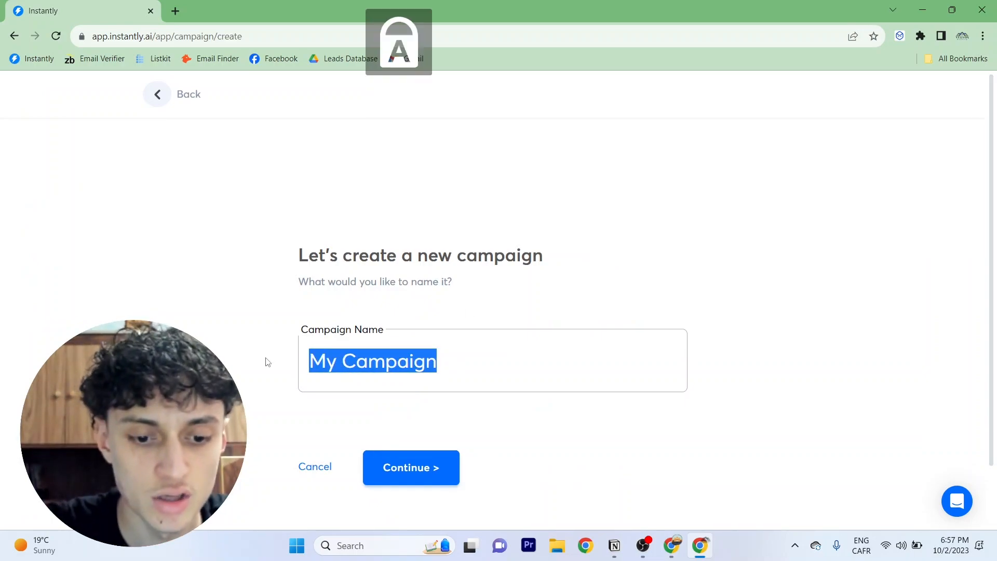
text(T)
key(Caps_Lock)
text(est 2)
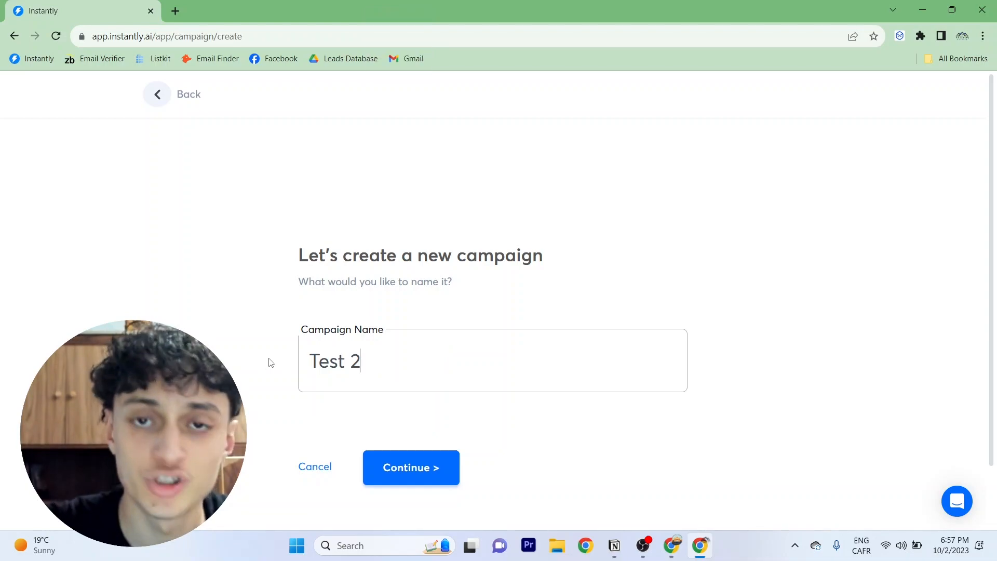
click(411, 470)
Open the campaign's lead import and try uploading a CSV file, closing the file picker
scroll(479, 383, down, 1)
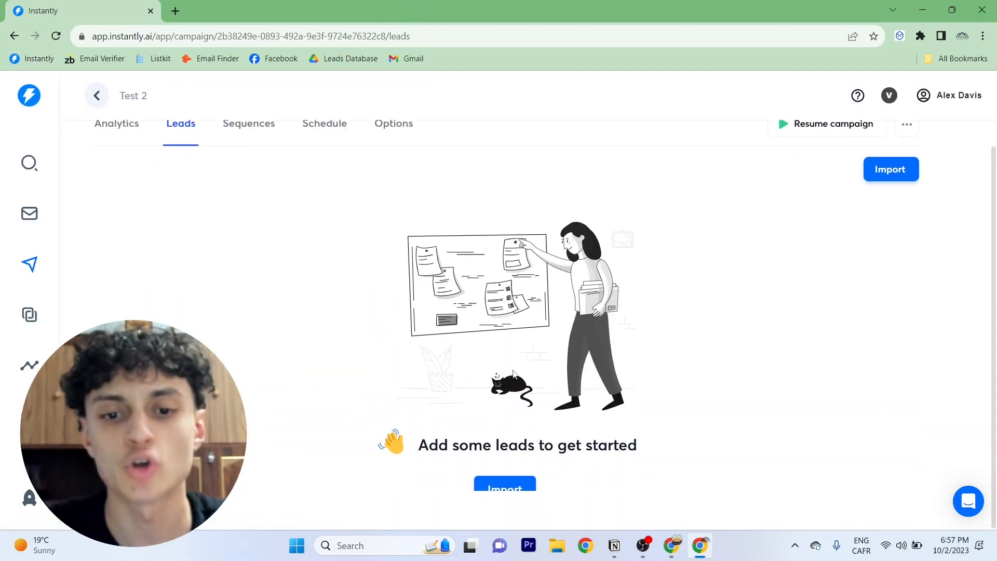
click(891, 169)
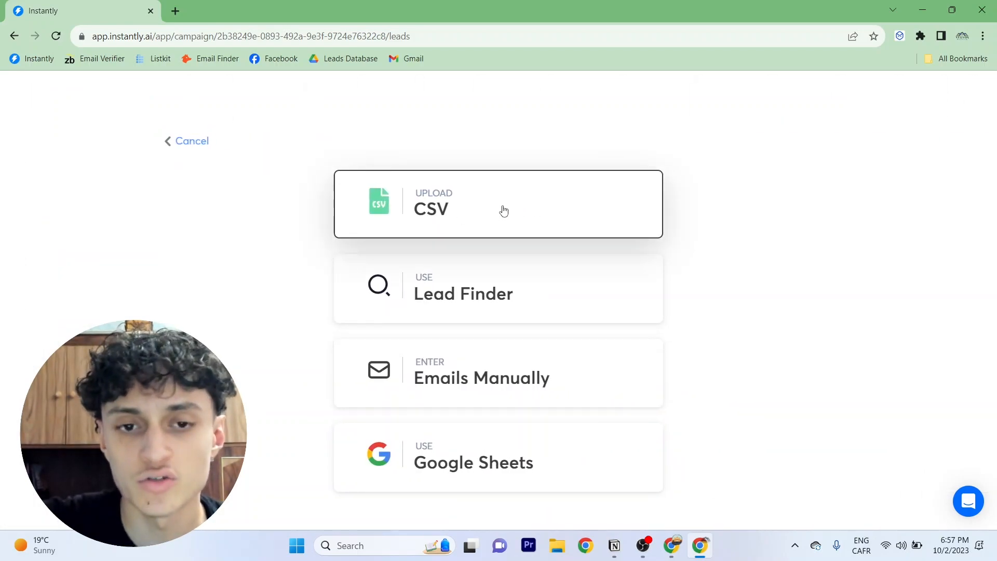
click(441, 213)
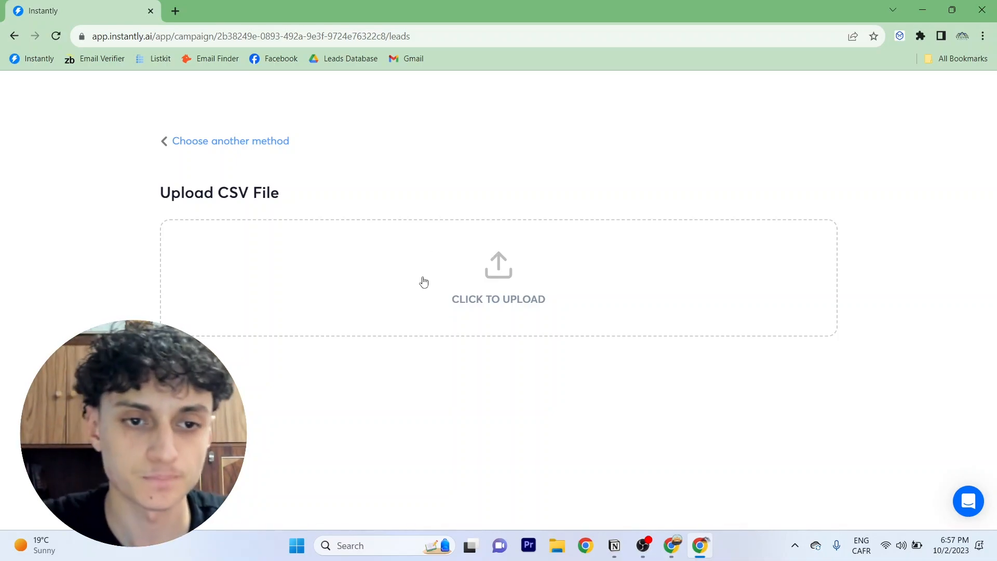
click(468, 288)
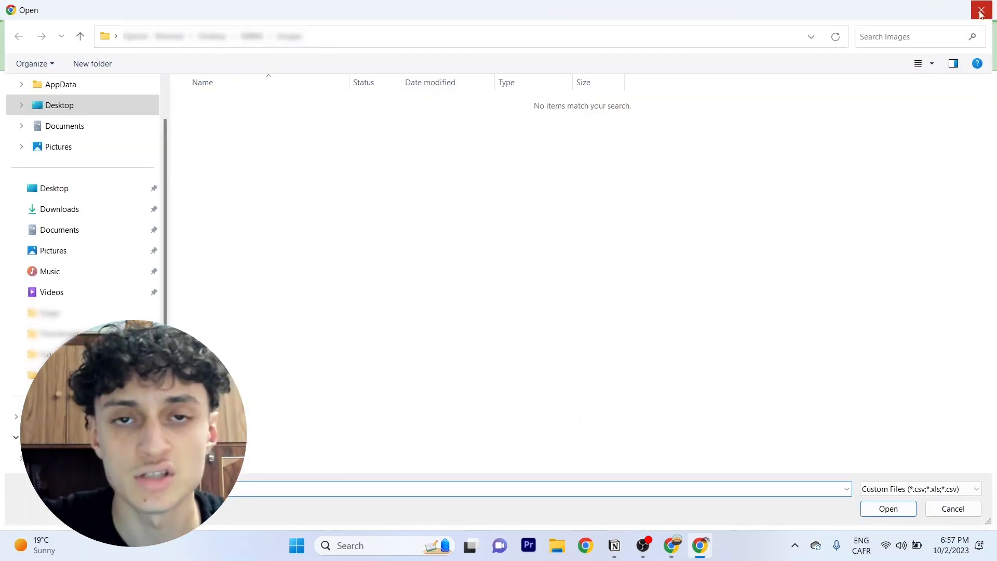
click(980, 14)
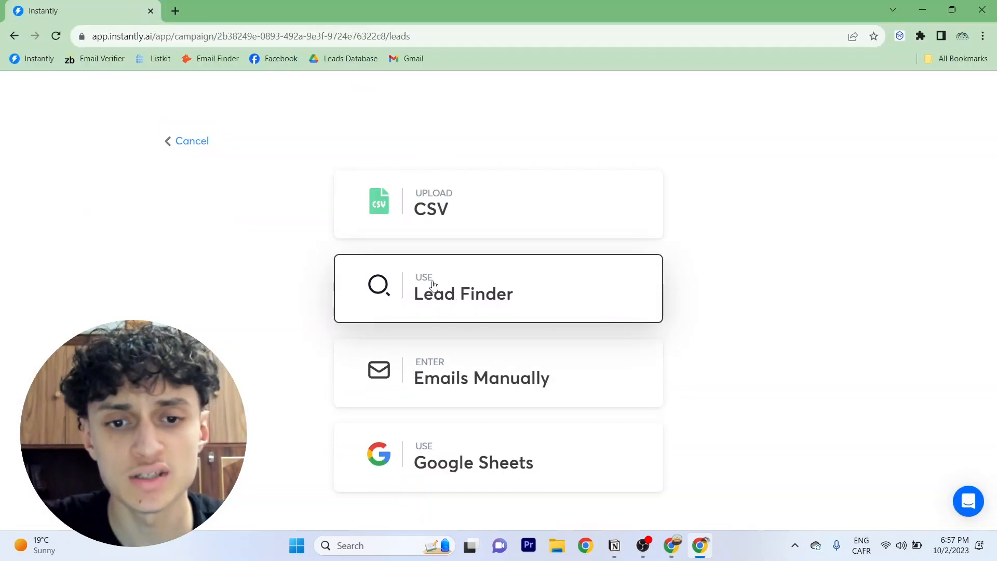
Review the campaign's analytics metrics: contacted, opened, links clicked and replied
click(456, 297)
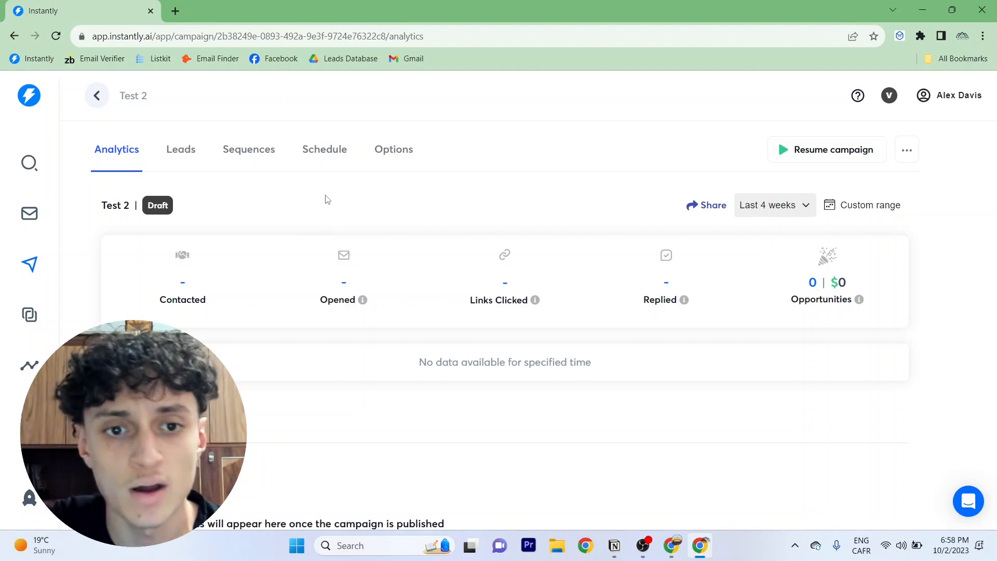
double_click(178, 298)
double_click(344, 297)
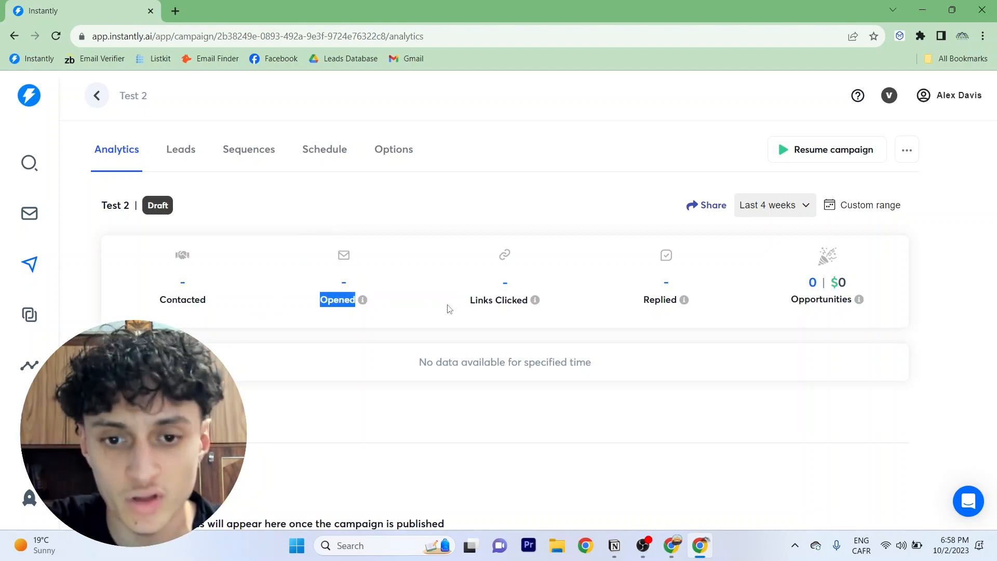
double_click(485, 299)
drag(485, 299, 494, 299)
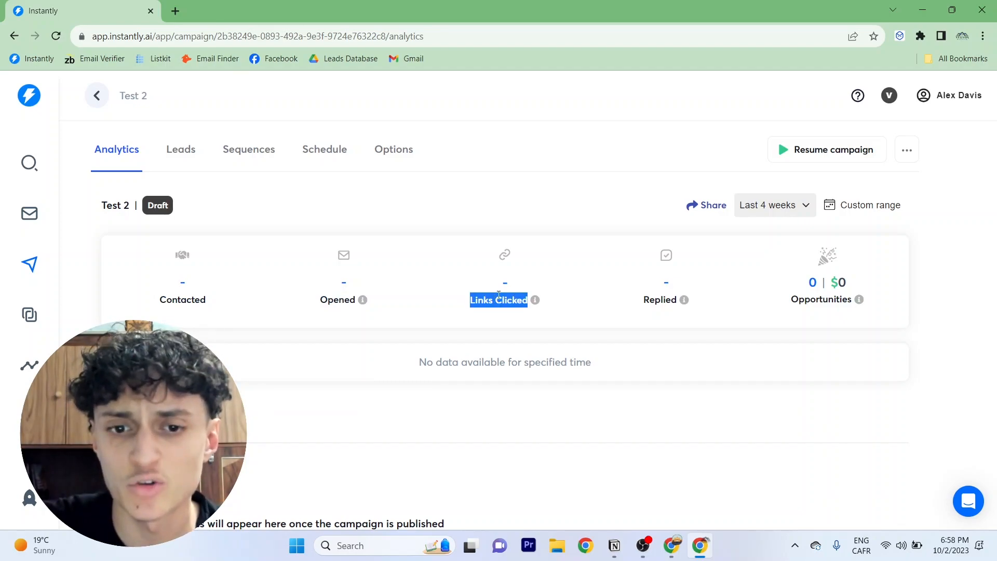
click(498, 296)
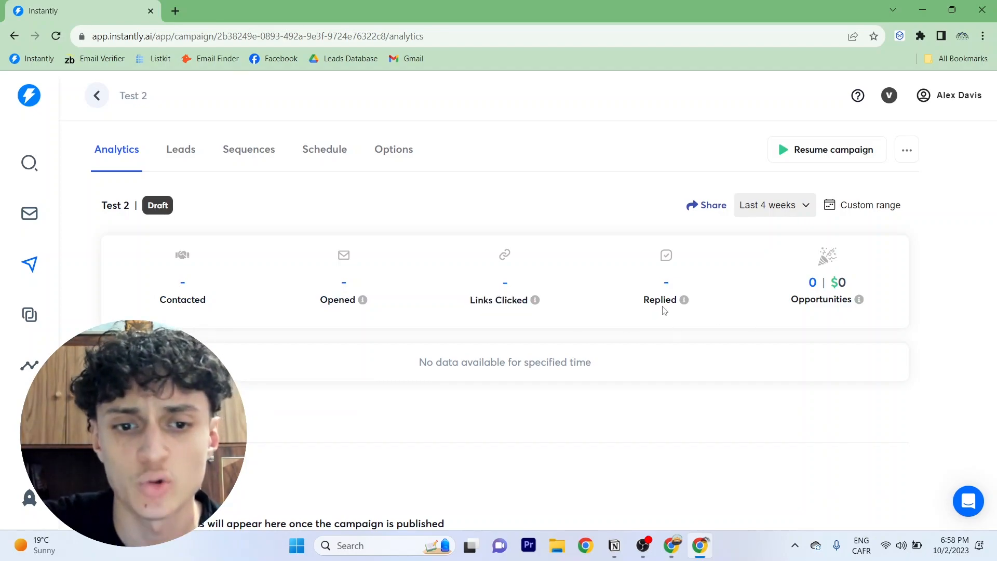
Open the campaign schedule and name it Paris
click(240, 155)
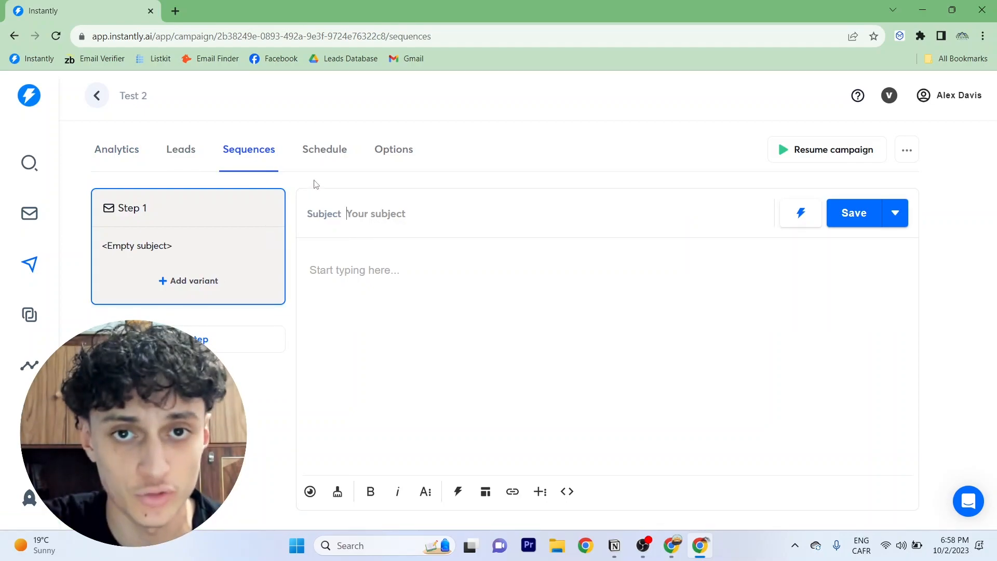
click(335, 158)
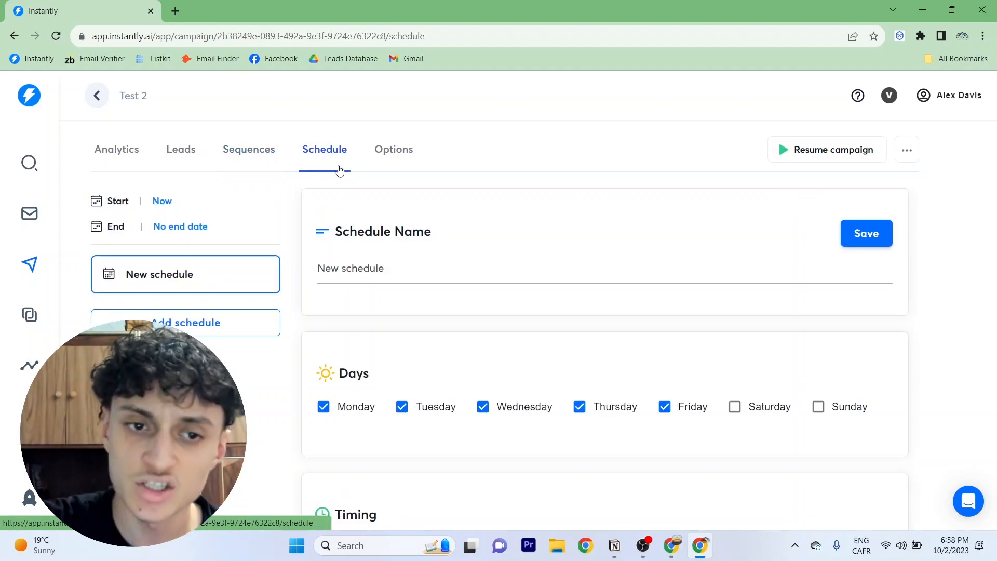
drag(317, 268, 384, 269)
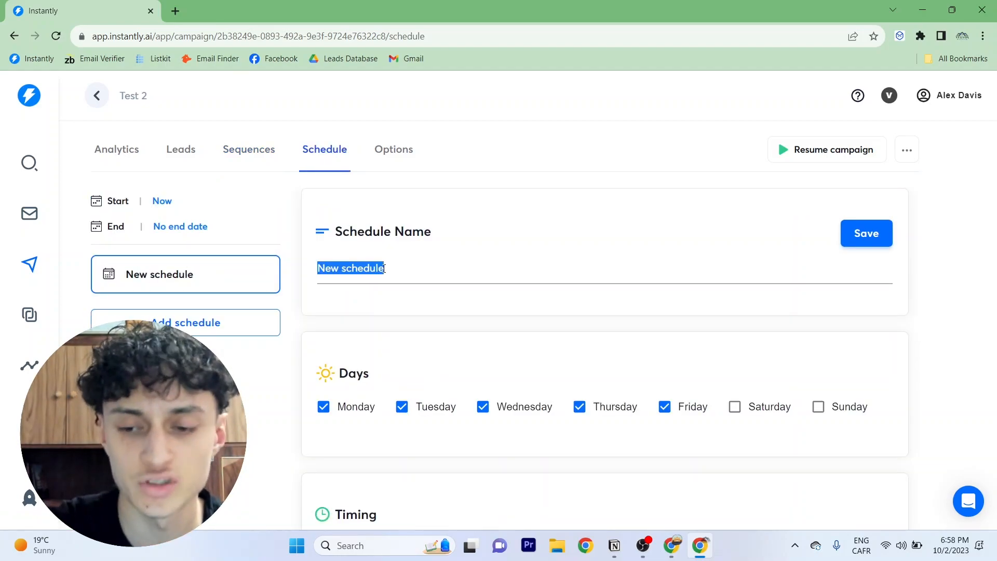
text(Paris)
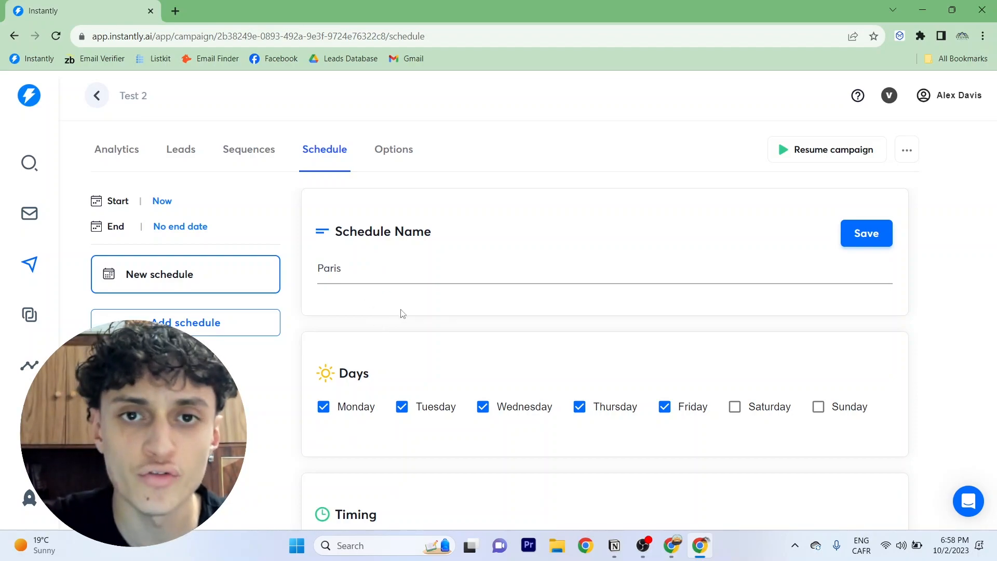
Browse the timezone options, keep Eastern Time, and save the Paris schedule
scroll(401, 311, down, 3)
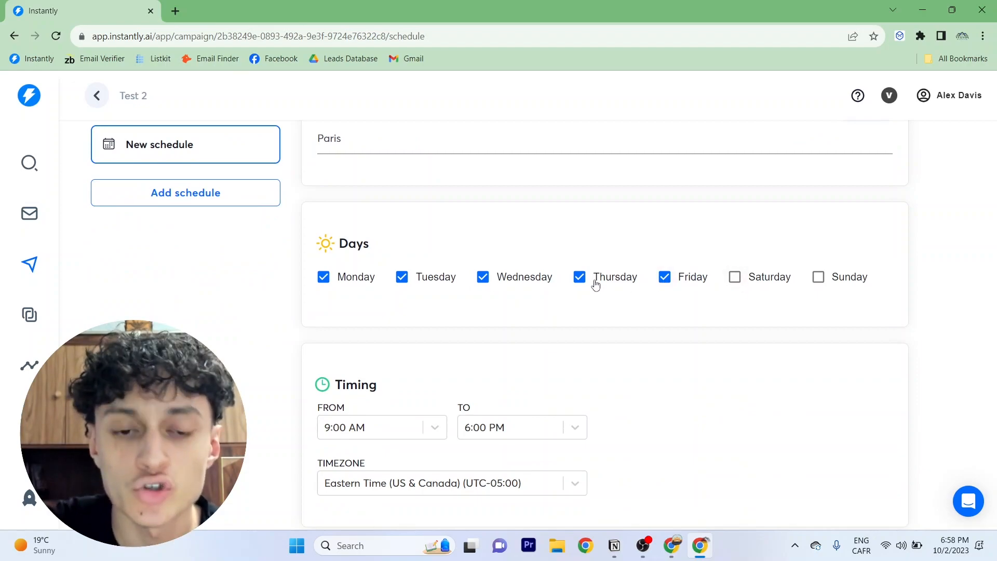
scroll(478, 332, down, 1)
click(517, 421)
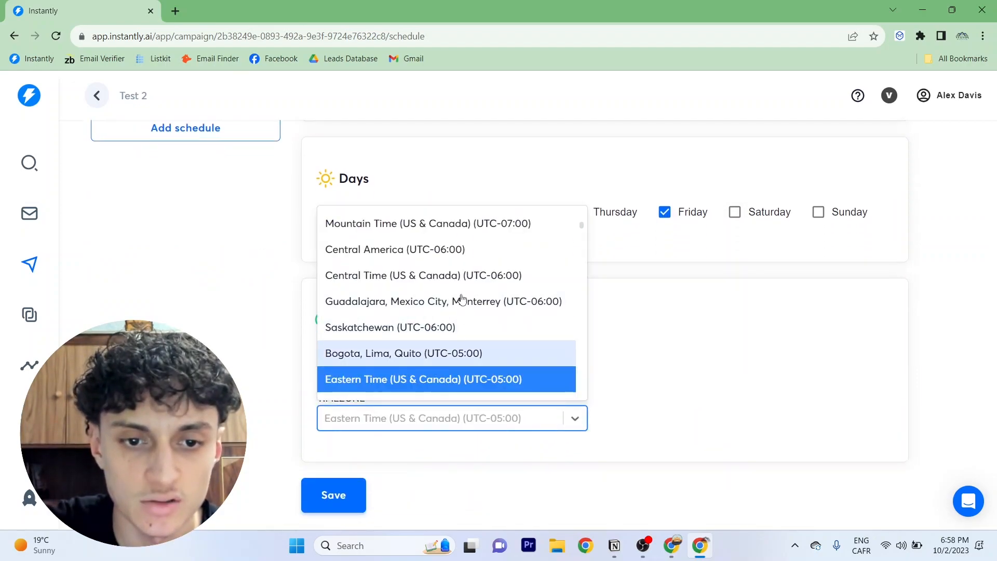
click(713, 329)
click(343, 352)
click(416, 304)
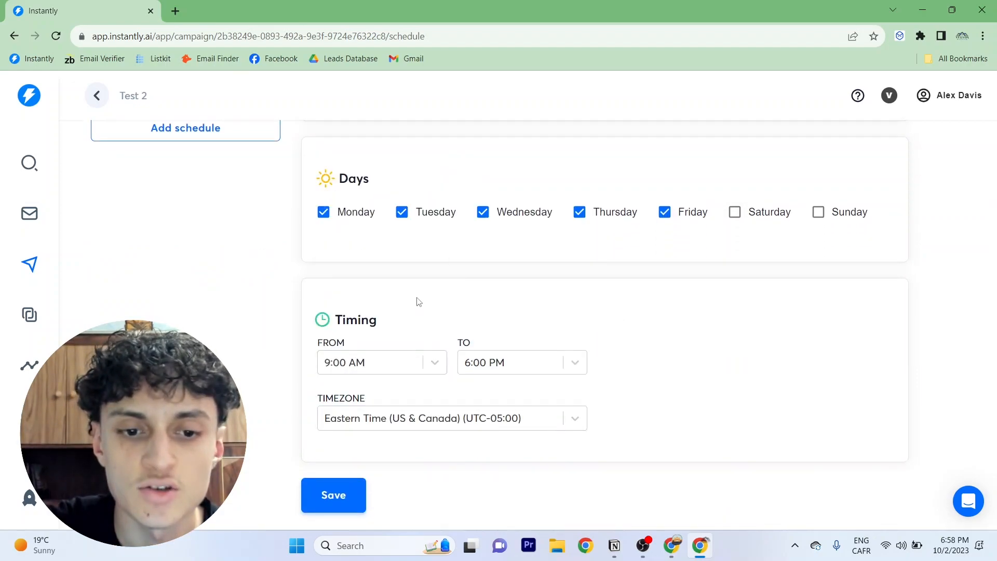
click(353, 491)
Open the campaign options and browse the list of sending accounts without selecting one
scroll(427, 312, up, 5)
click(392, 150)
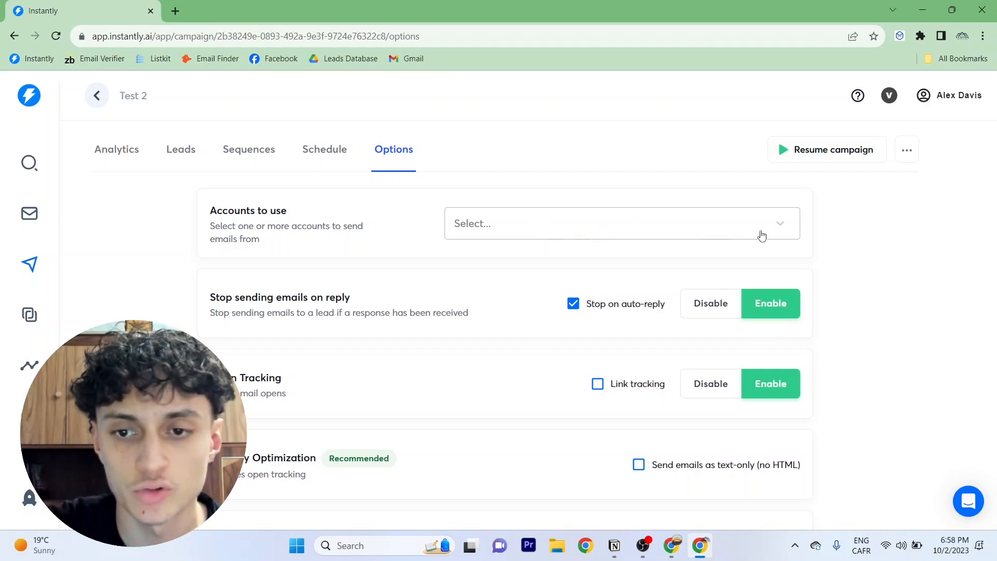
click(758, 232)
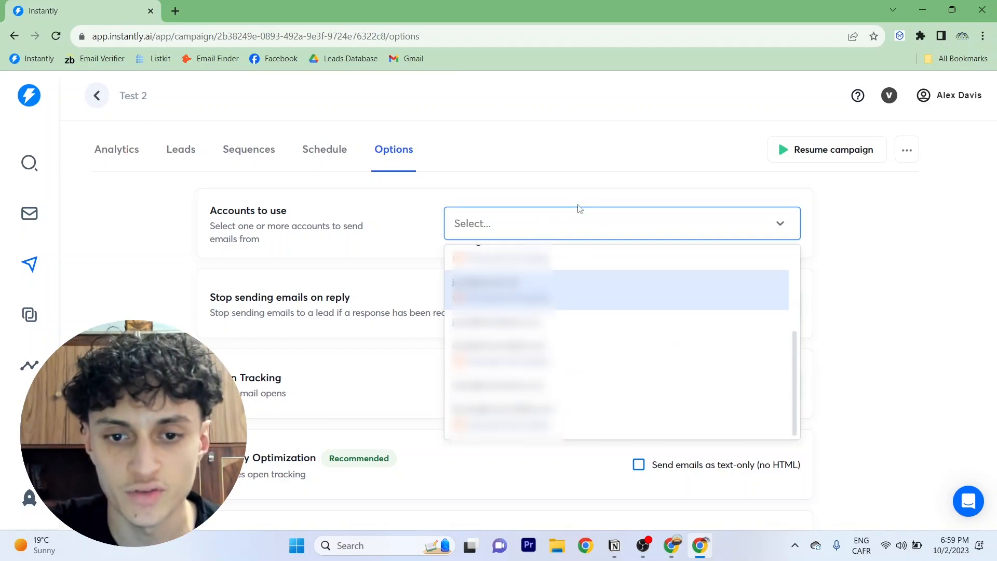
scroll(617, 341, up, 5)
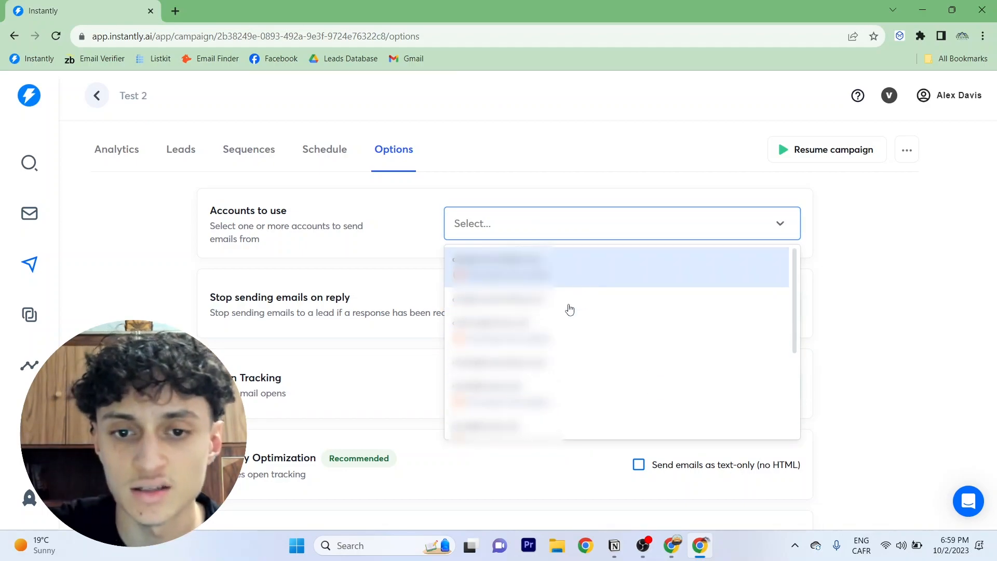
click(343, 255)
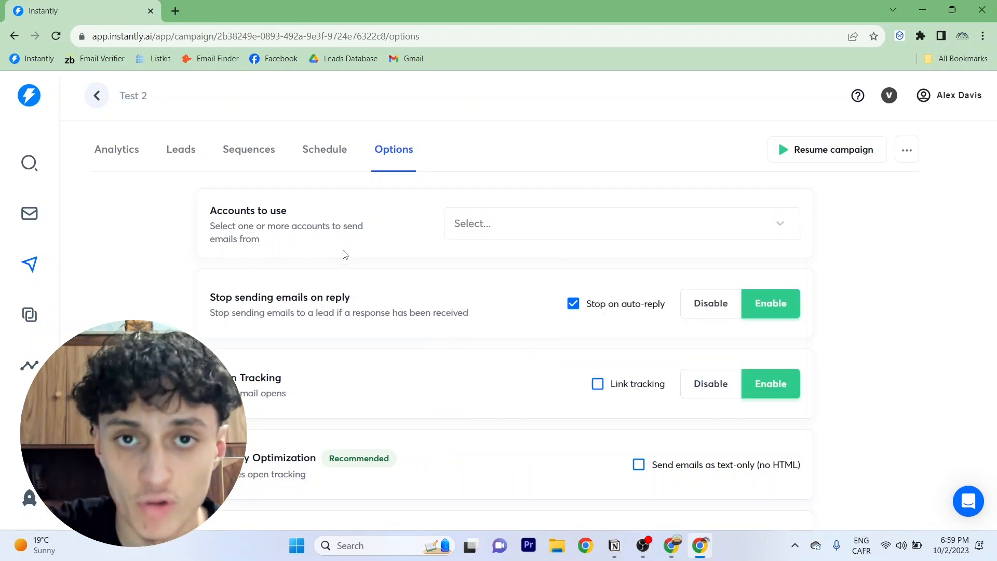
Turn off Stop on auto-reply in the stop-sending-on-reply setting
scroll(363, 244, down, 1)
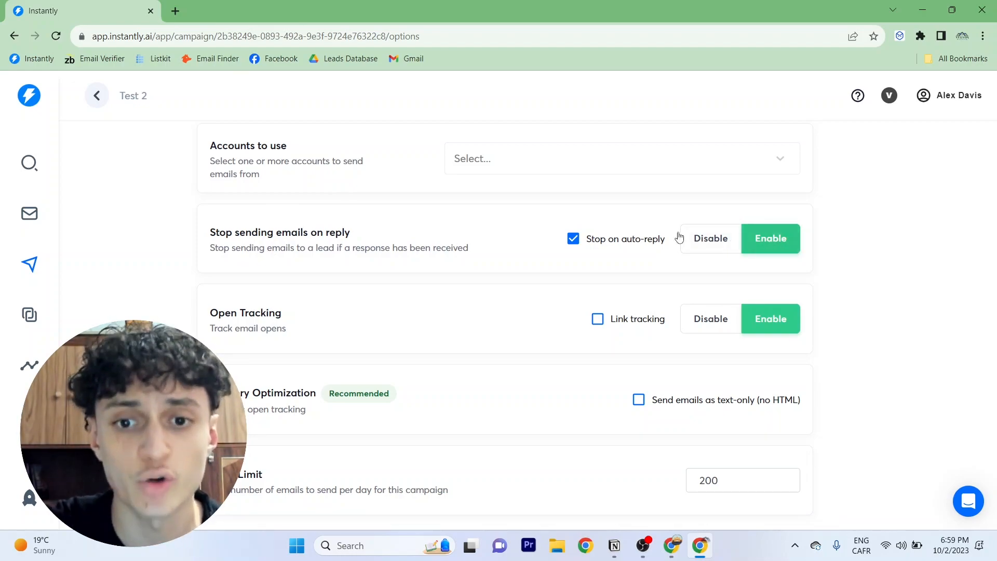
click(573, 239)
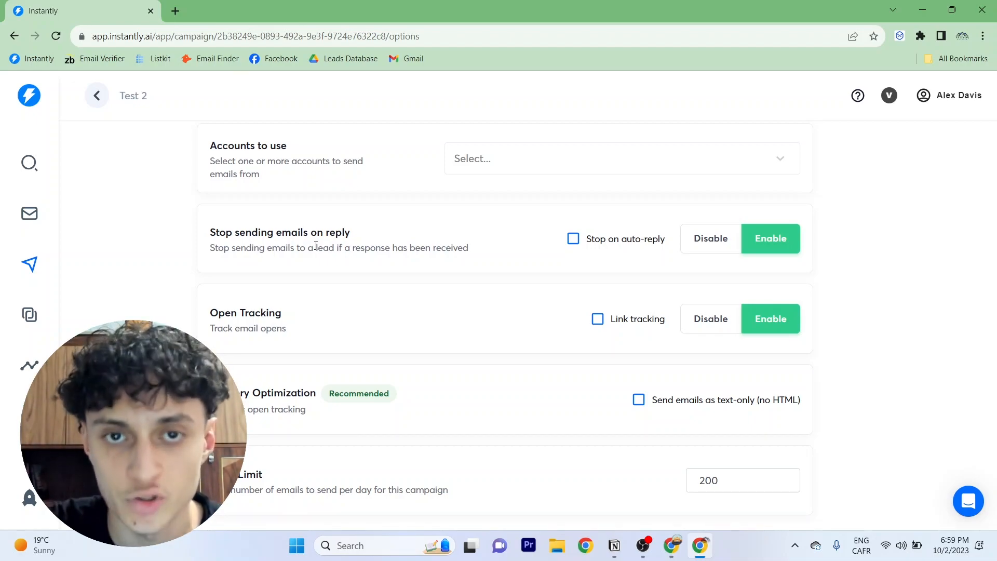
triple_click(301, 234)
click(315, 251)
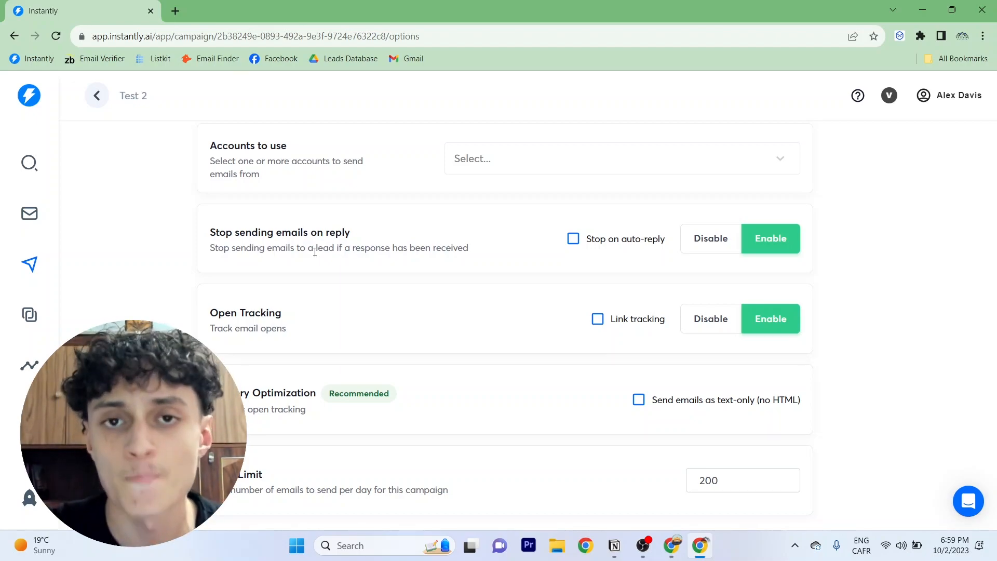
Try switching open tracking off with text-only sending, then restore open tracking to enabled
scroll(315, 252, down, 3)
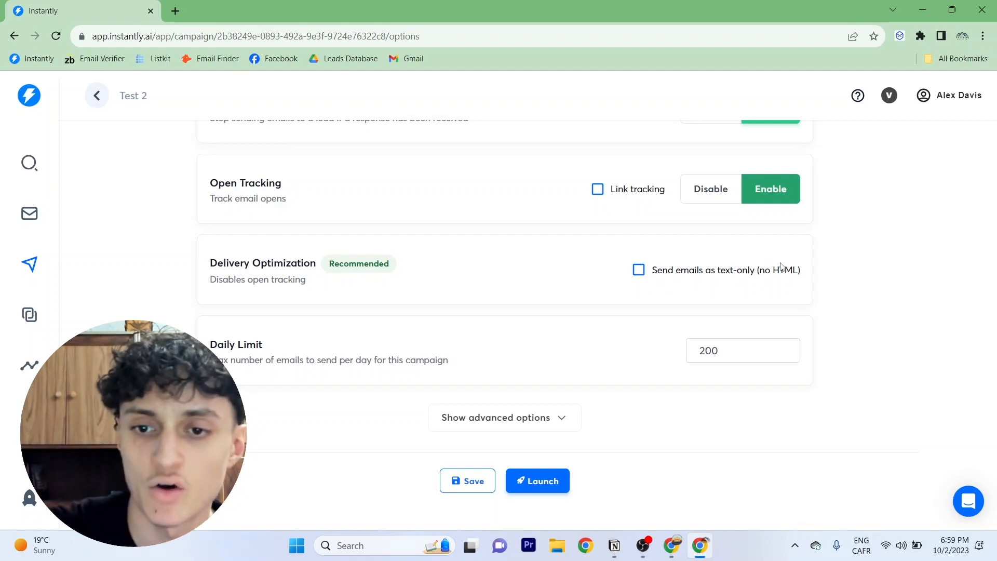
scroll(743, 278, up, 1)
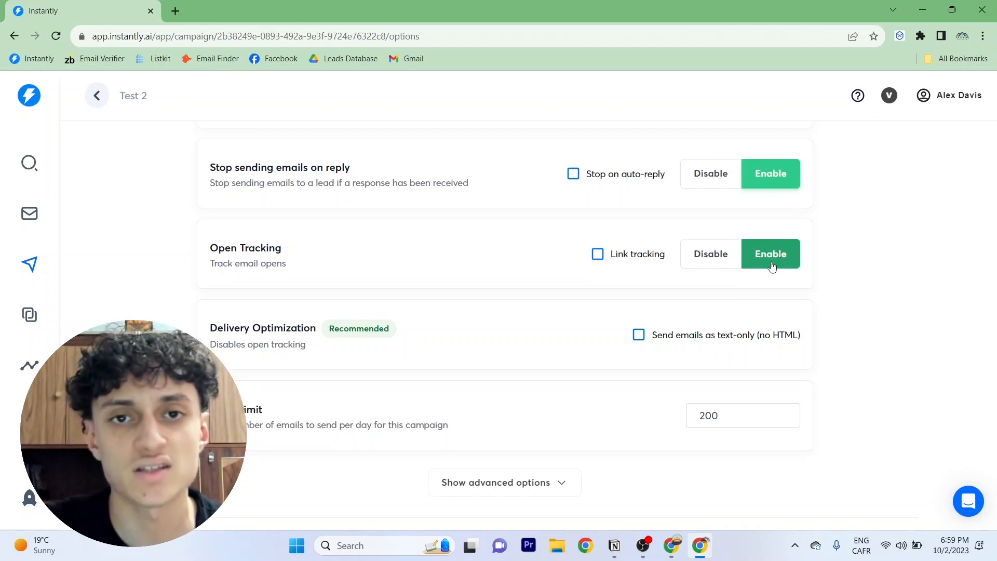
click(758, 343)
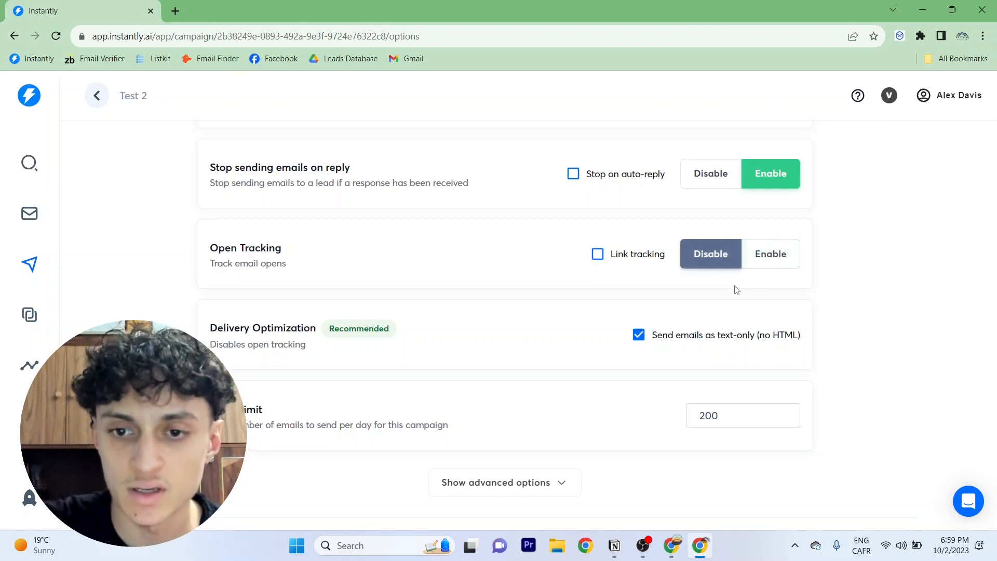
click(657, 335)
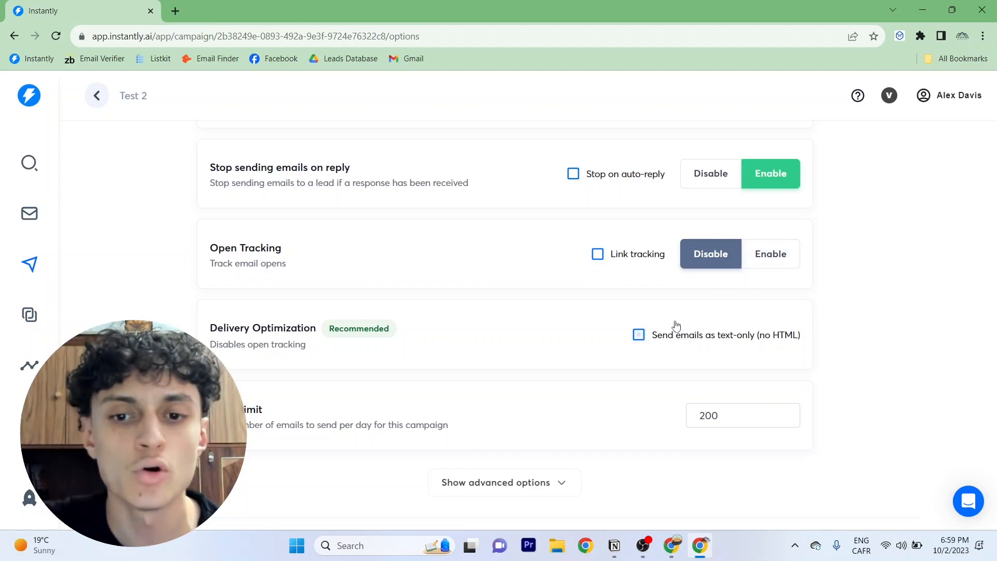
click(781, 259)
scroll(768, 234, down, 1)
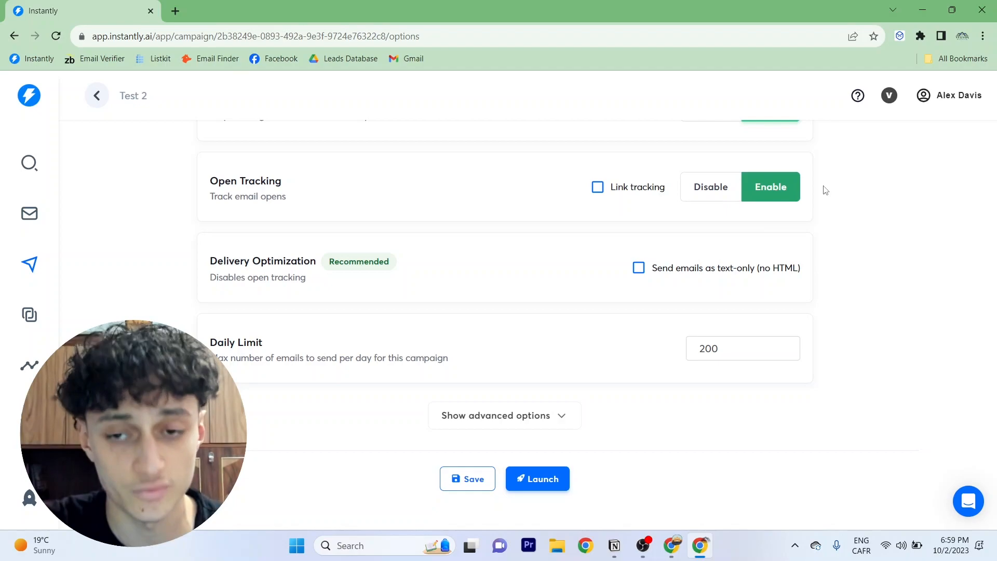
Expand the advanced options and set the campaign's daily limit to 198 emails
click(498, 421)
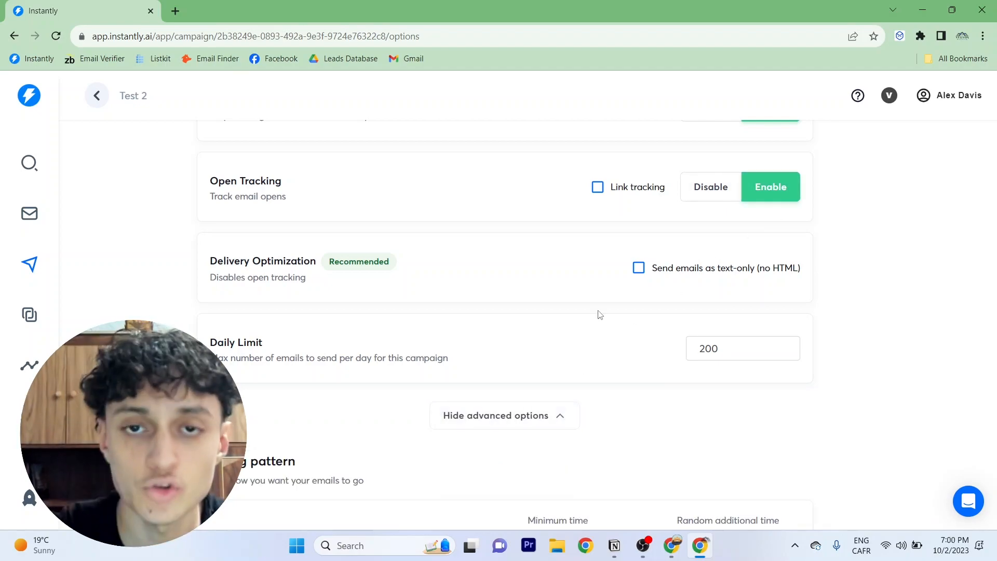
triple_click(394, 358)
click(388, 357)
drag(727, 348, 603, 348)
click(727, 350)
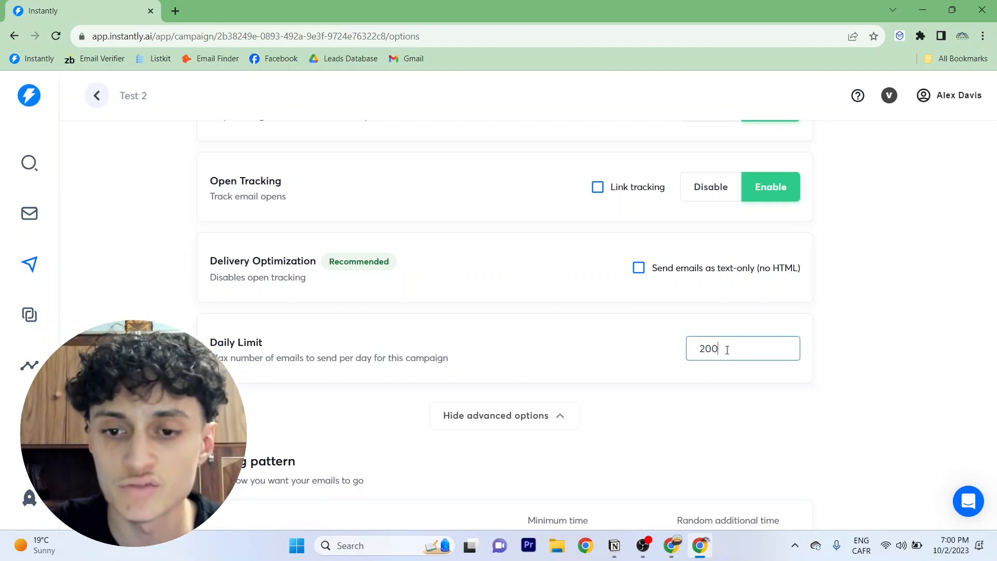
drag(726, 349, 664, 348)
click(721, 349)
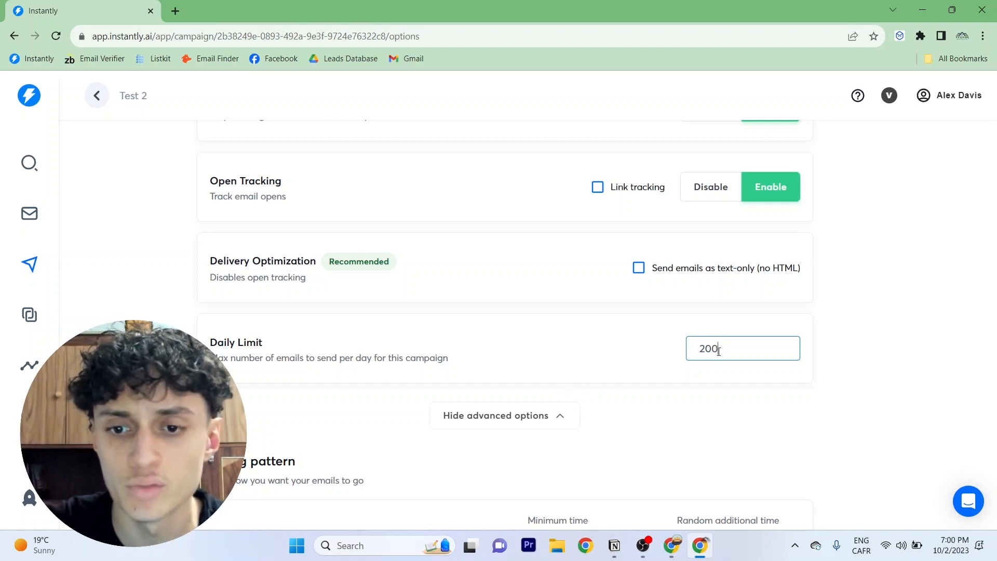
Set the time gap between emails to a 7-minute minimum plus 2 random additional minutes
scroll(719, 350, down, 7)
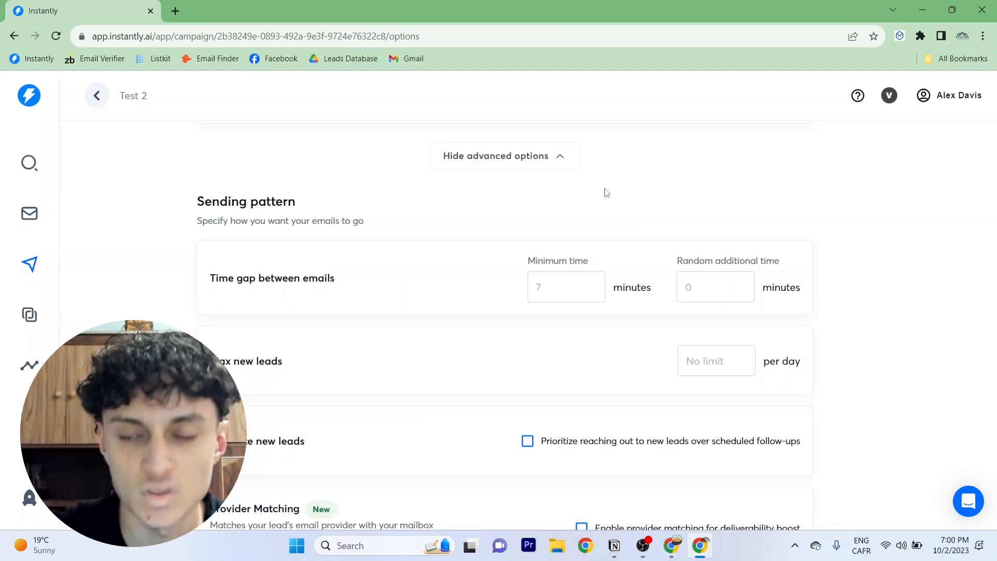
click(494, 163)
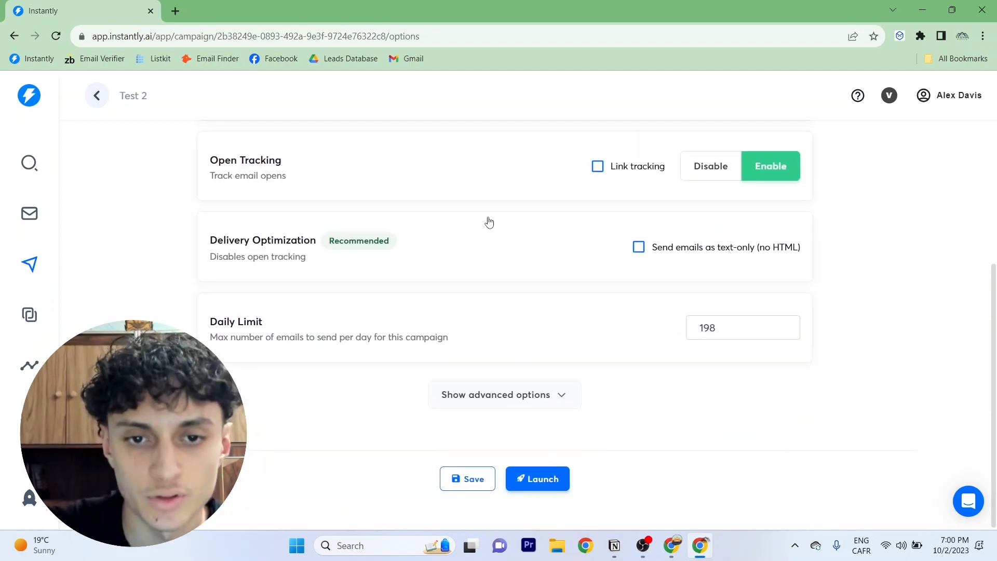
click(472, 419)
scroll(517, 240, up, 5)
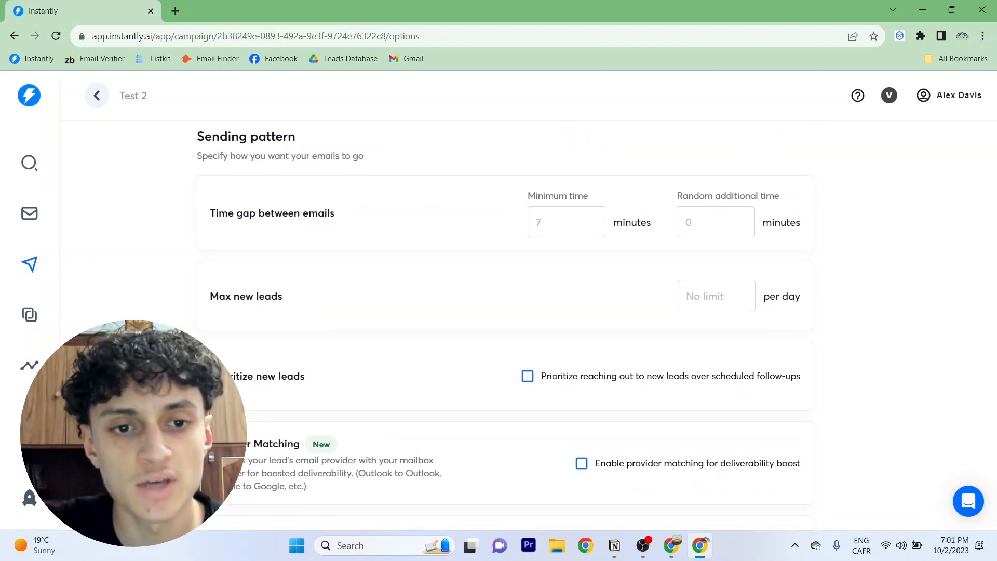
click(550, 224)
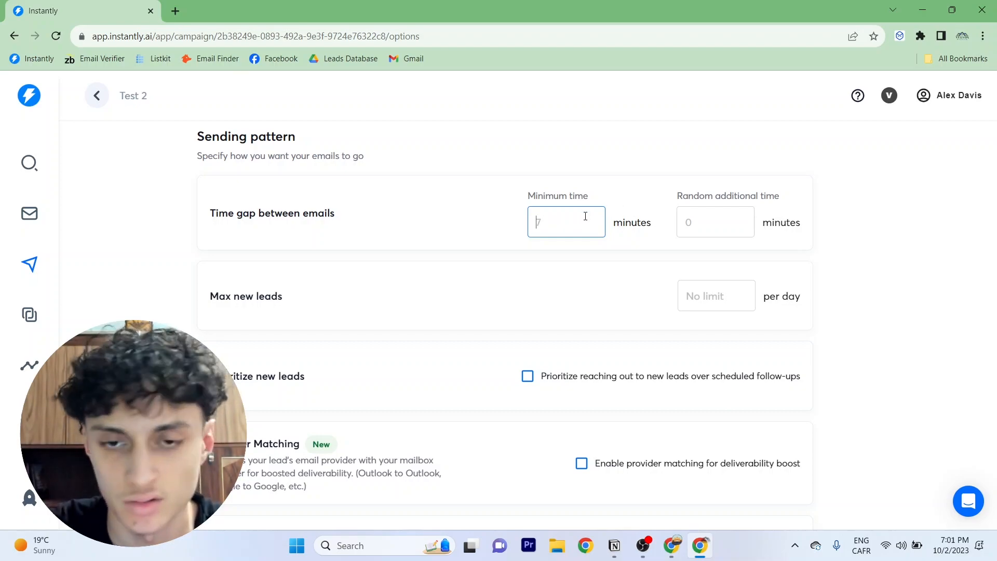
text(7)
click(706, 222)
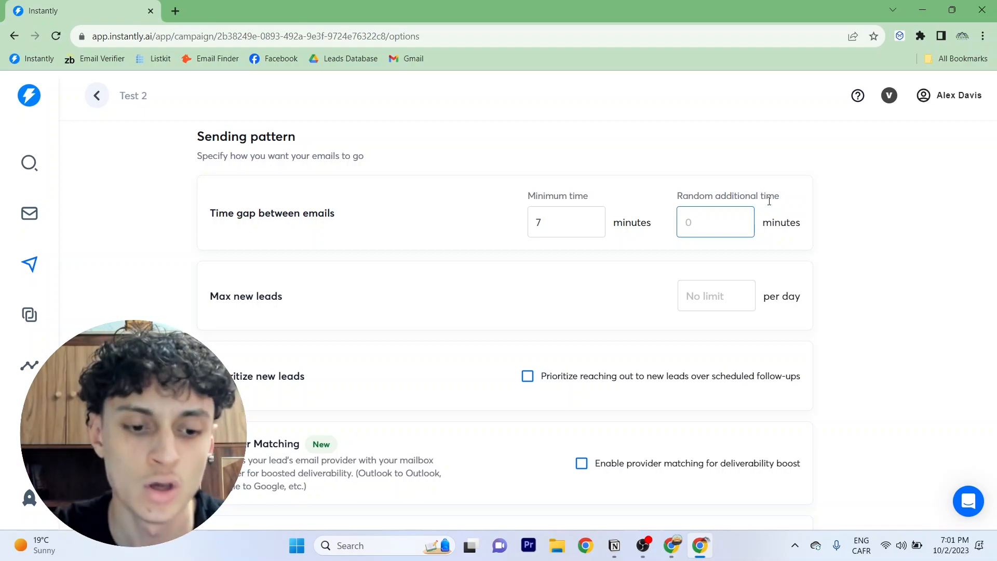
text(2)
key(BackSpace)
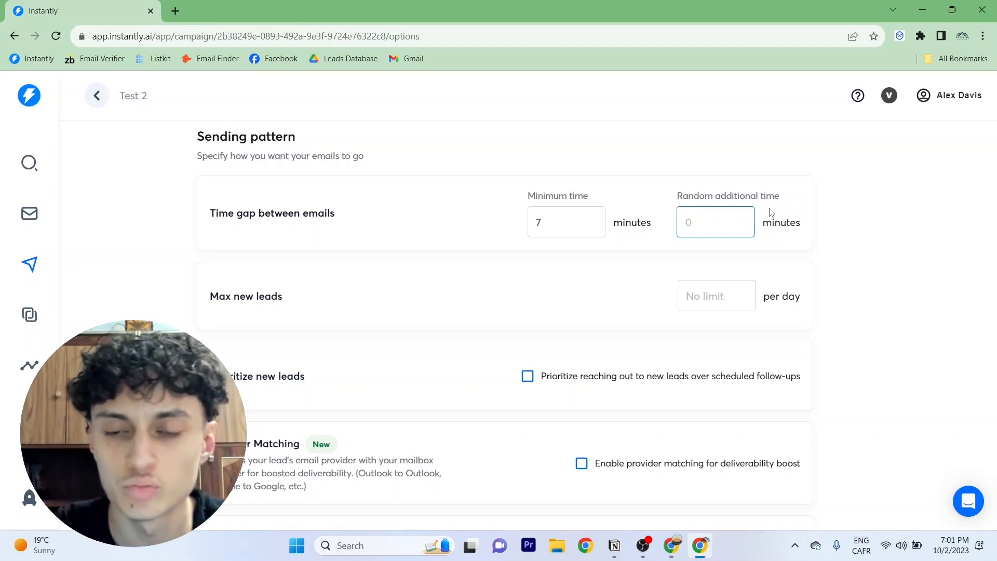
text(2)
Set the maximum number of new leads to 30 per day
click(724, 297)
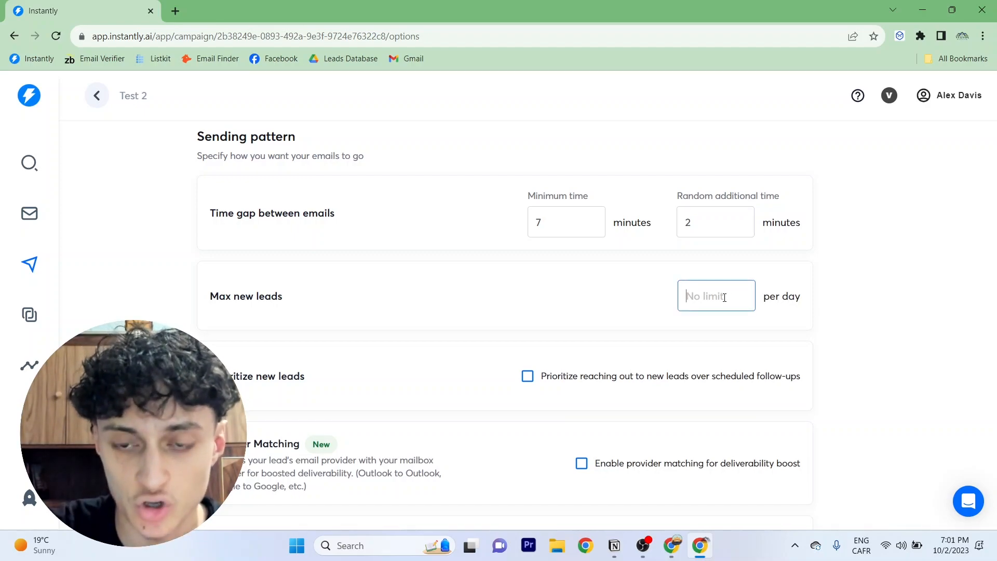
click(915, 311)
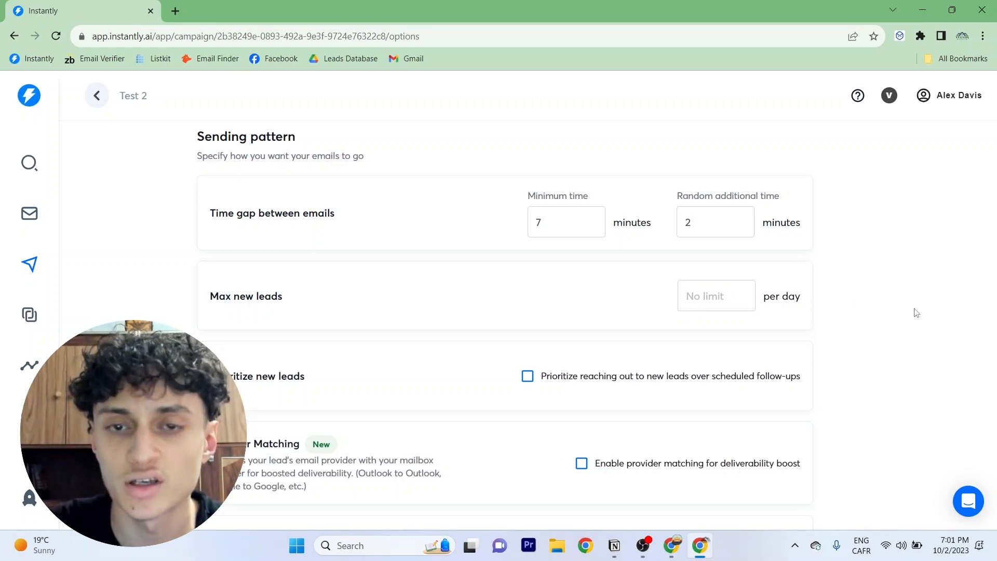
click(727, 300)
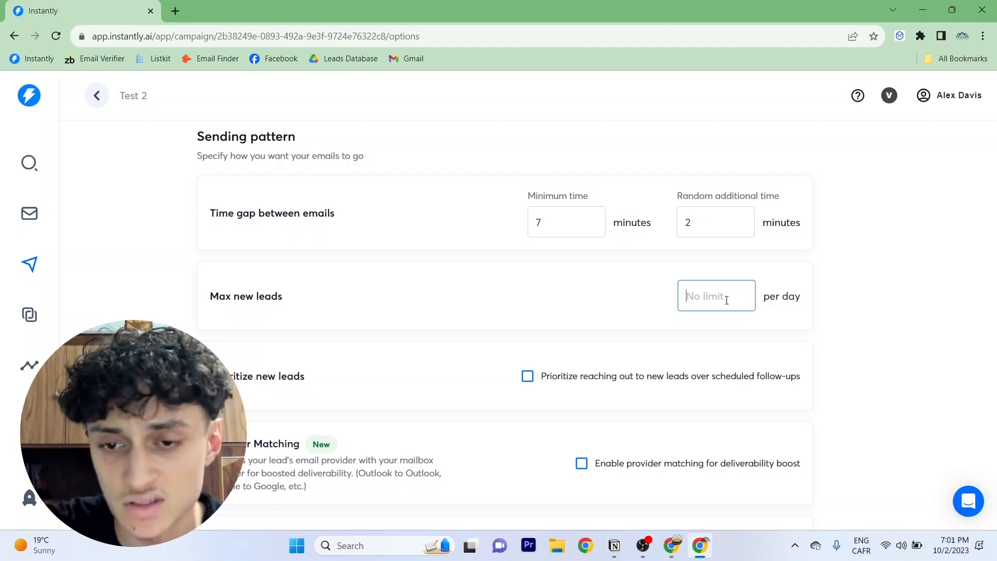
text(30)
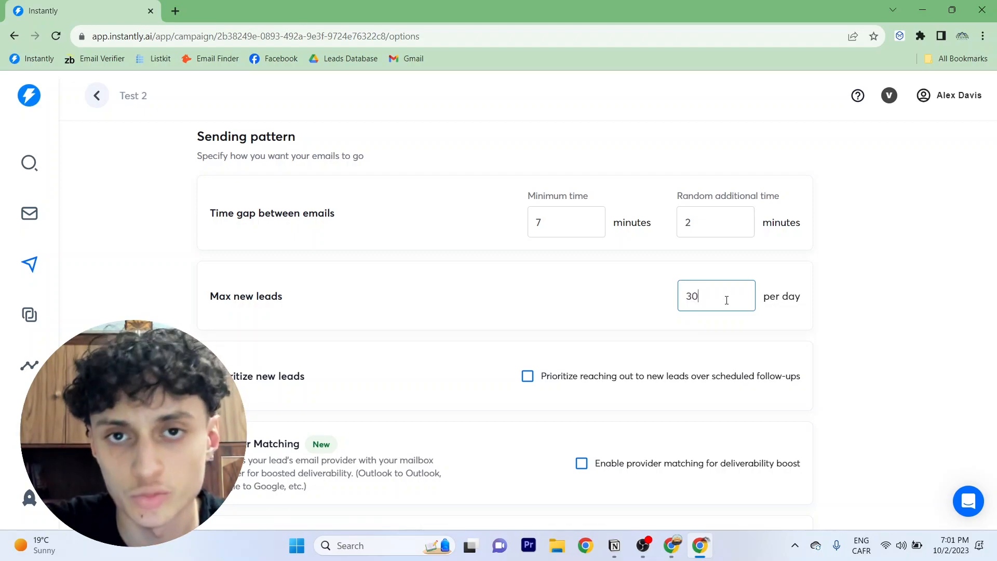
scroll(722, 256, down, 2)
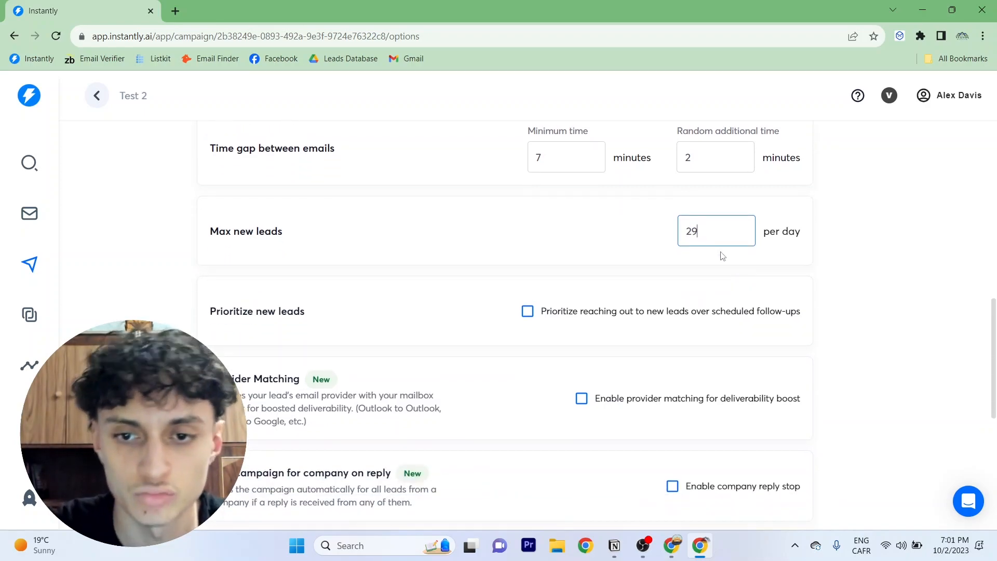
Enable prioritizing outreach to new leads over scheduled follow-ups
click(527, 246)
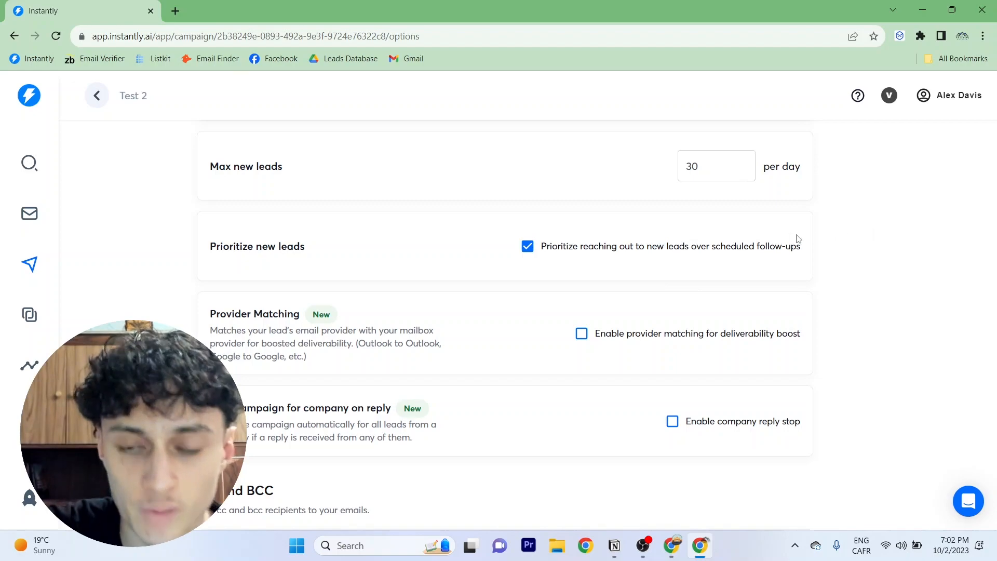
click(713, 171)
click(899, 211)
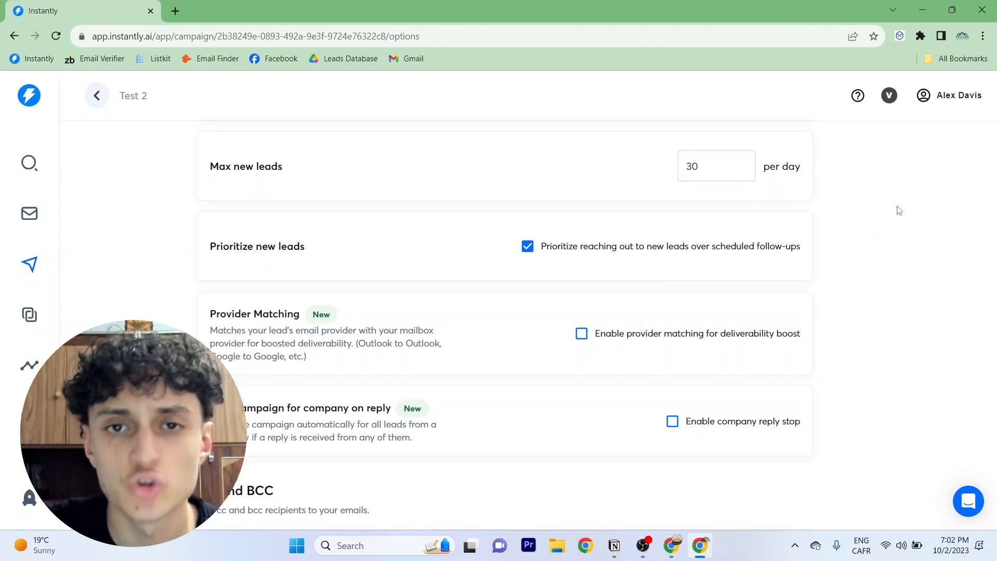
click(723, 172)
drag(723, 171, 674, 165)
click(891, 226)
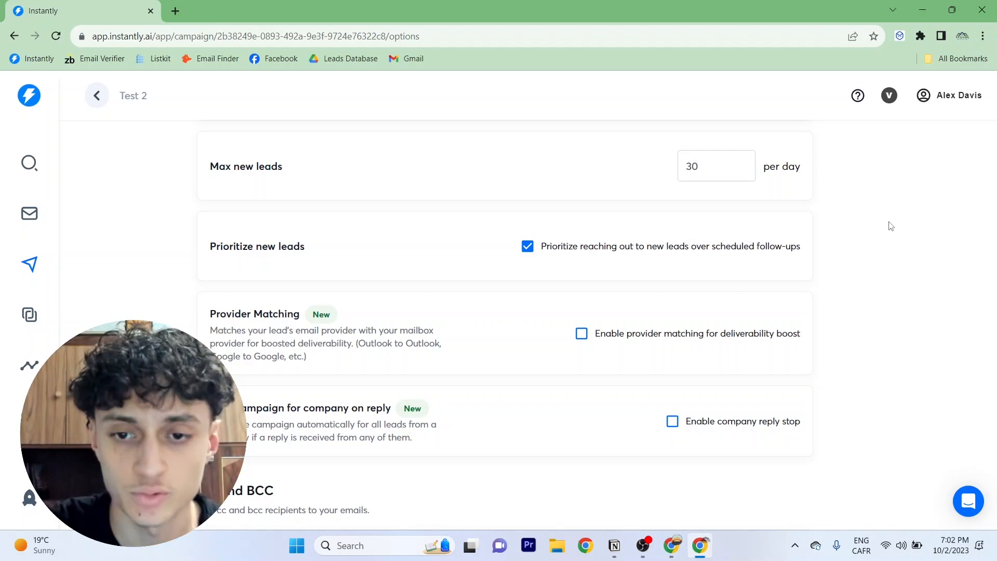
Enable provider matching for deliverability boost and save the campaign options
scroll(891, 226, down, 1)
click(581, 268)
scroll(867, 250, down, 2)
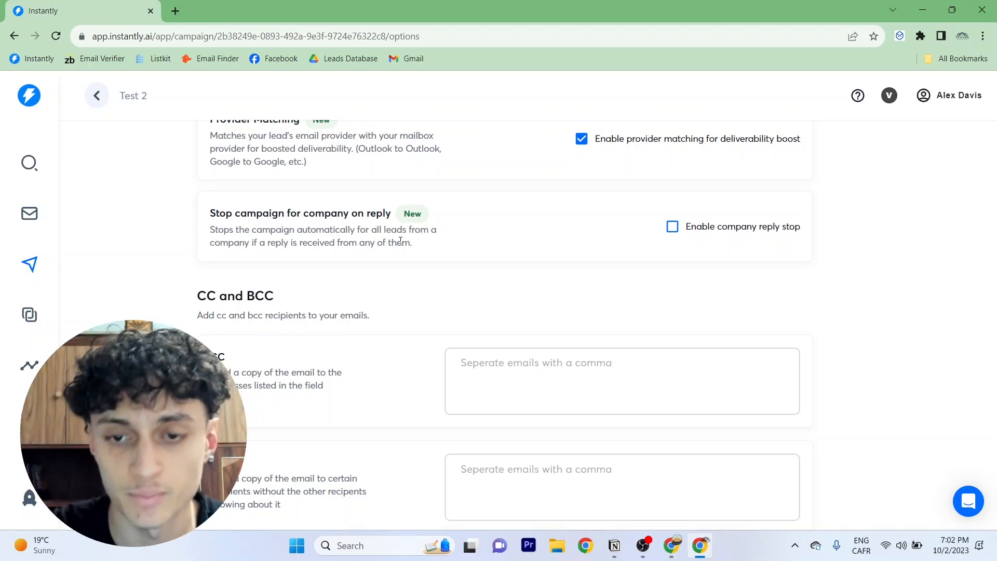
scroll(398, 240, down, 2)
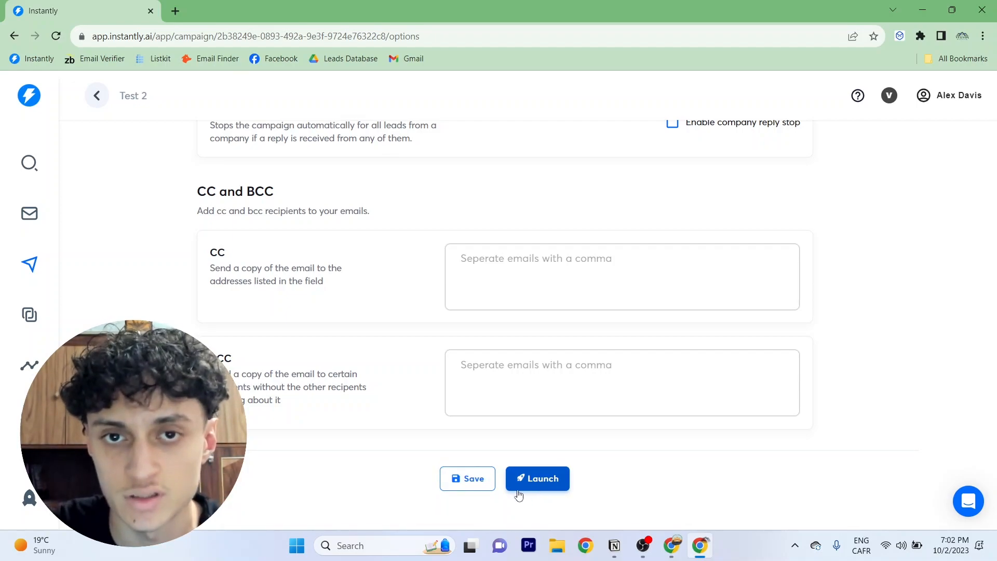
click(469, 480)
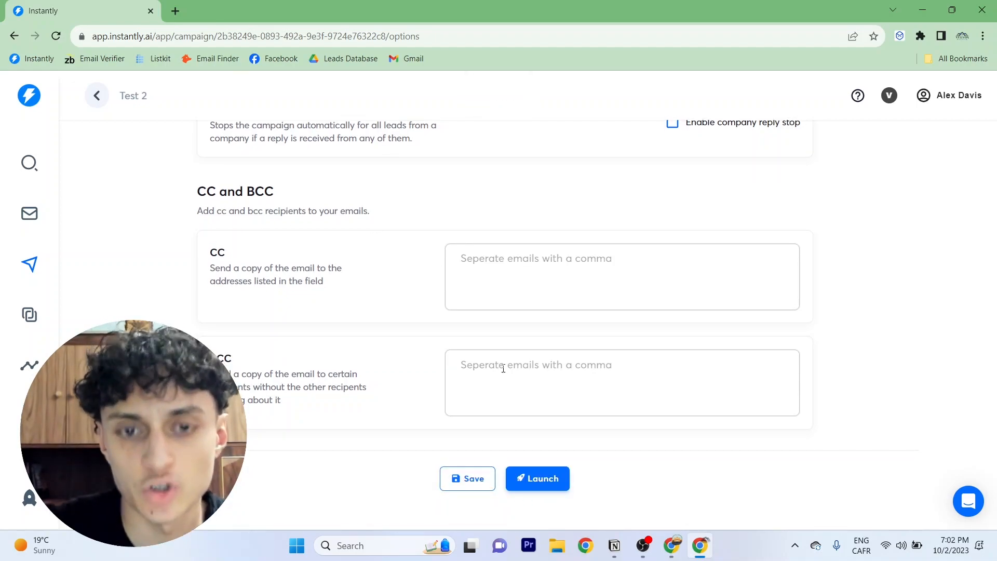
click(468, 478)
Return to the Test 2 campaign overview and resume the campaign
scroll(160, 152, up, 10)
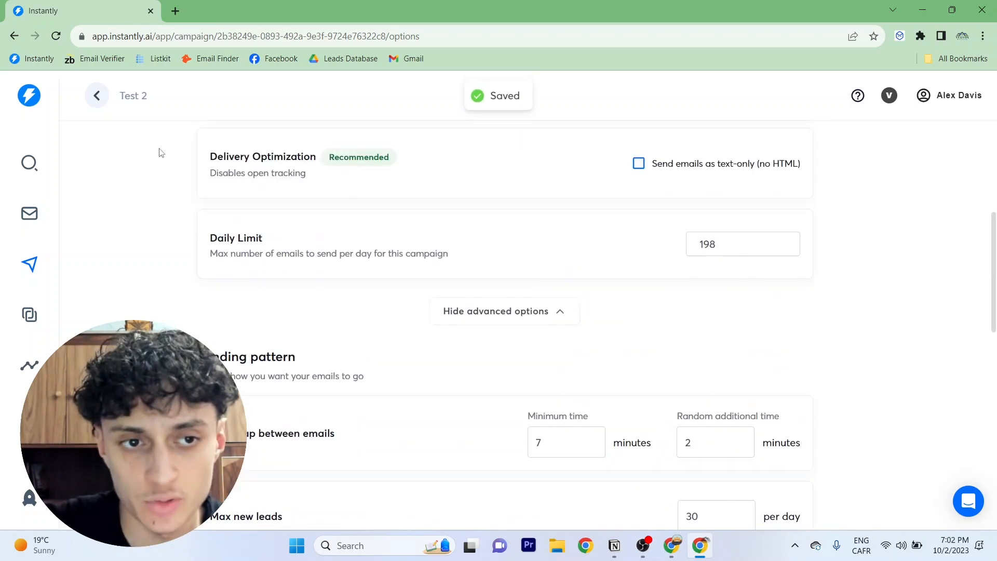
click(96, 97)
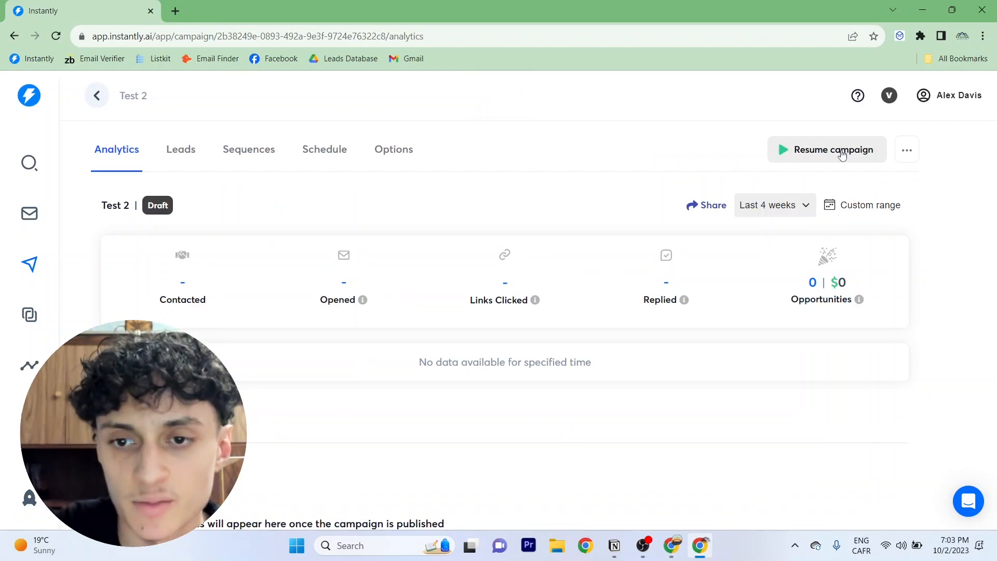
click(841, 151)
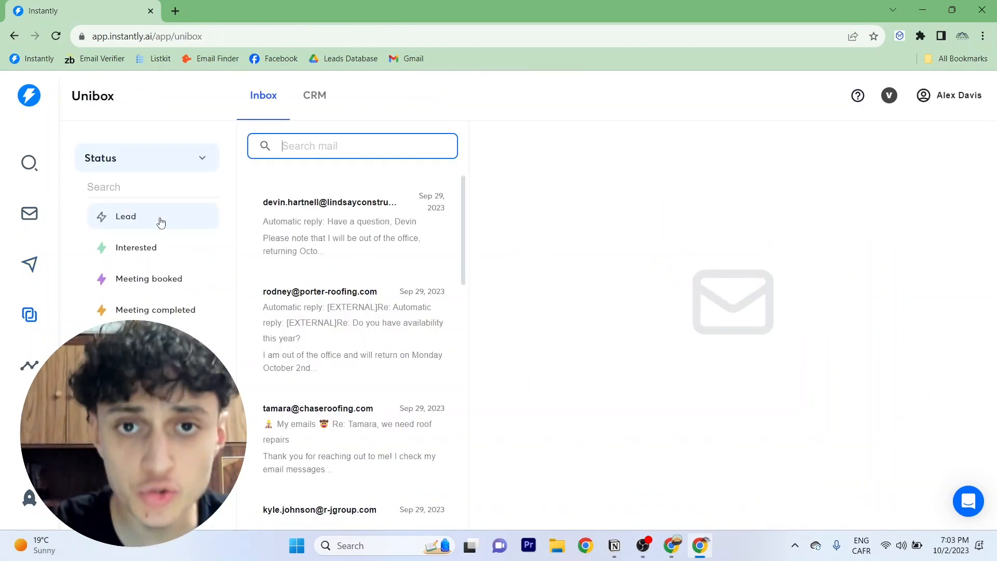
Open the Unibox and view the first out-of-office reply in the Lead inbox with its reply composer
click(31, 322)
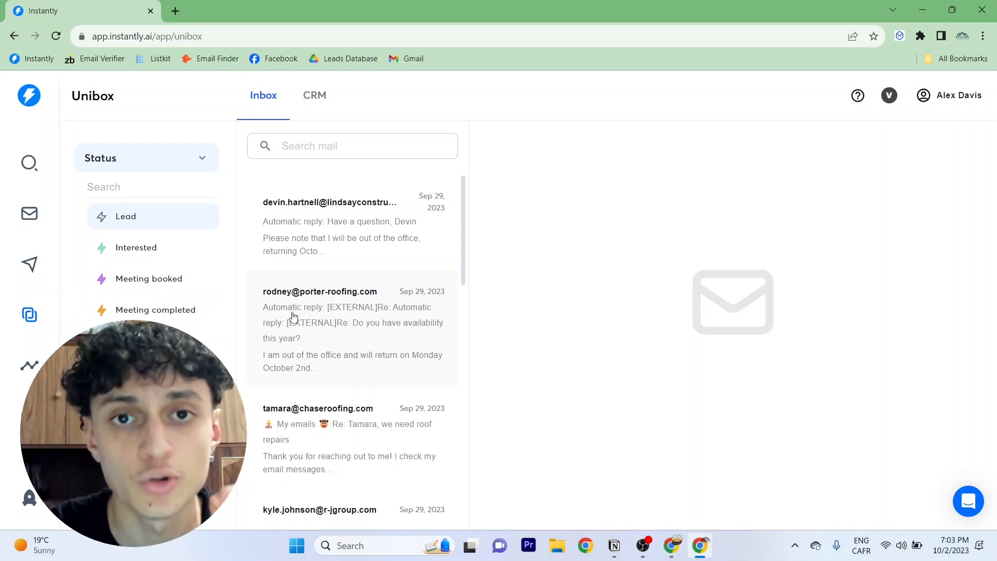
click(366, 235)
click(516, 509)
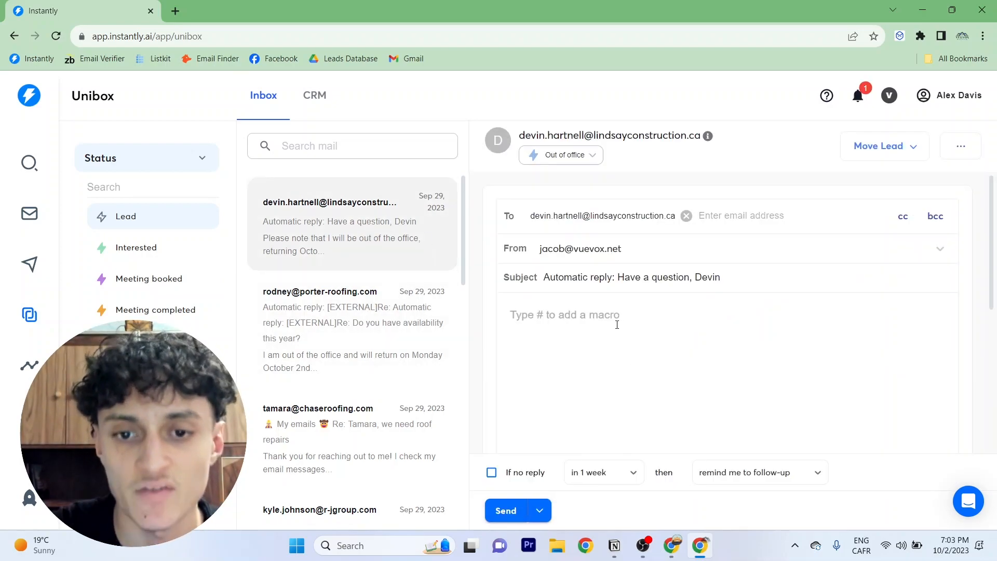
click(613, 316)
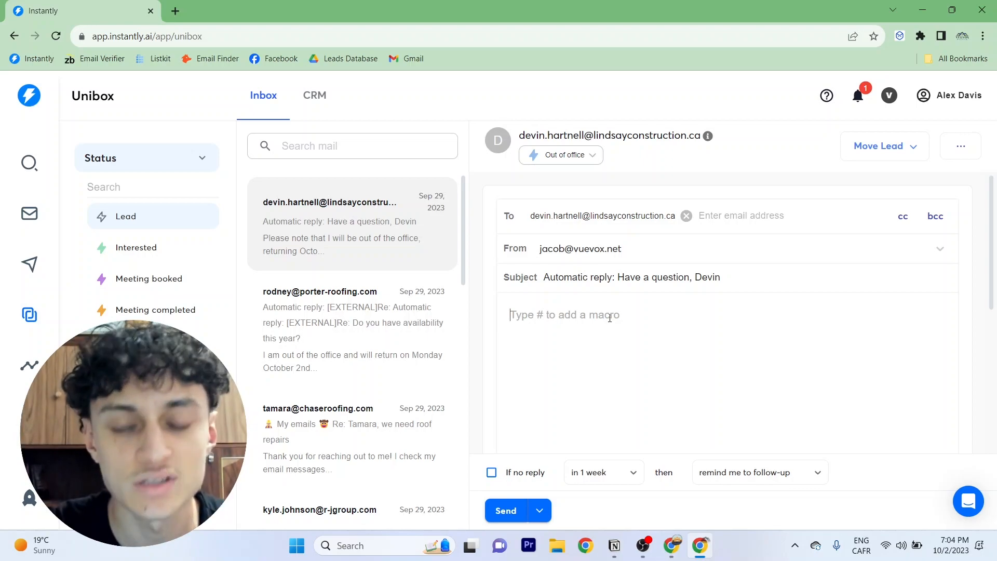
Filter the Unibox by the Interested, Meeting booked and Lead statuses in turn
click(122, 256)
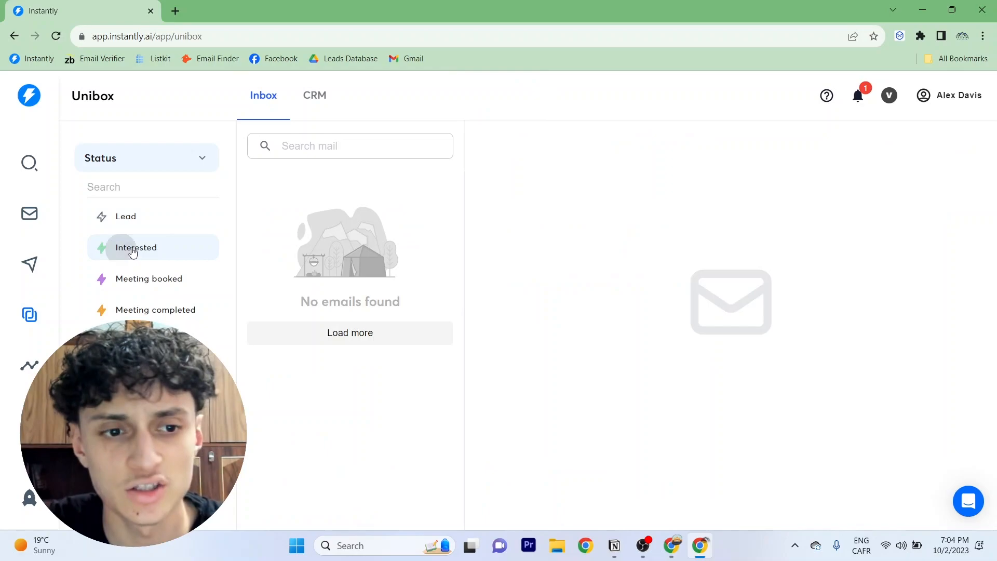
click(146, 280)
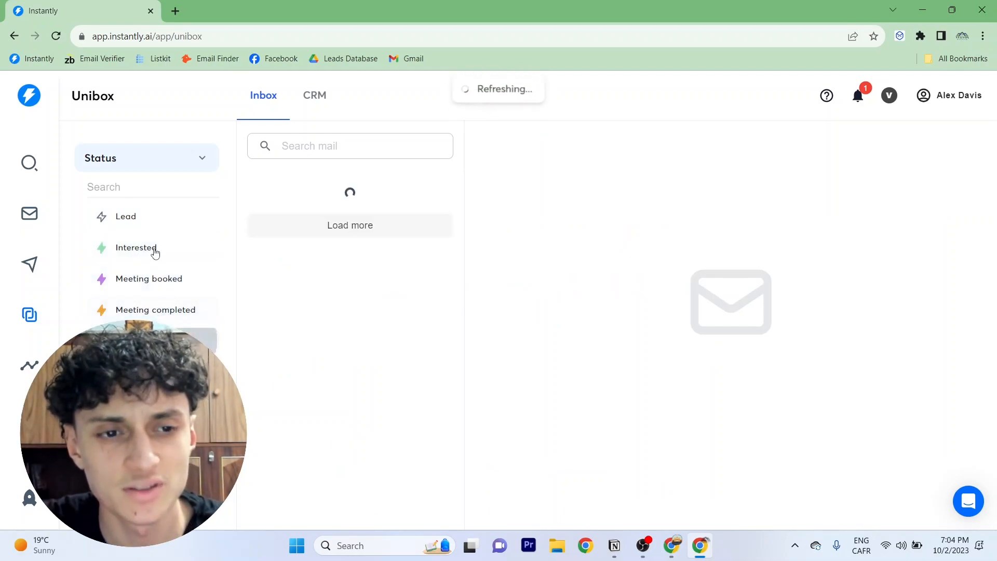
click(198, 211)
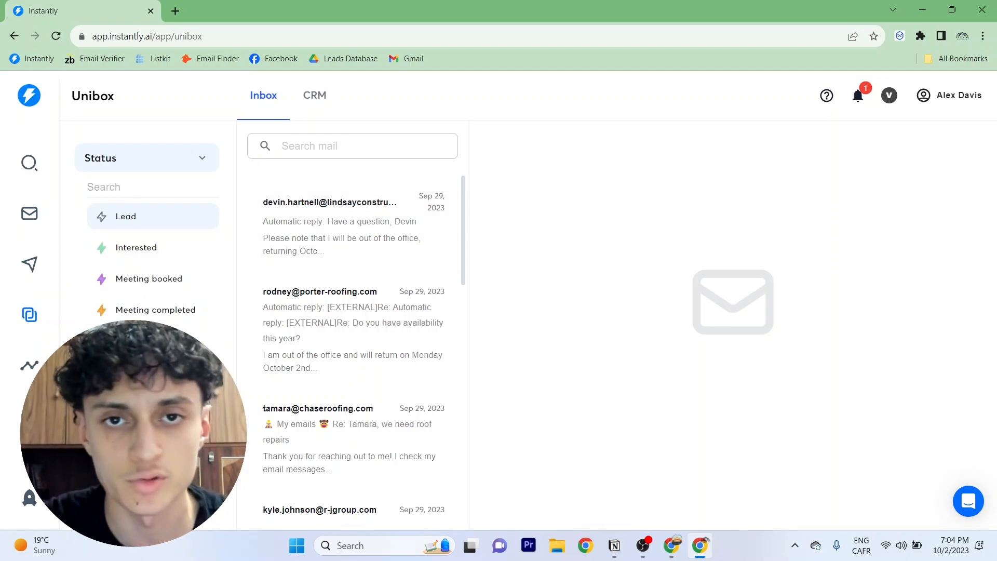
Open the Instantly Accelerator and browse its course categories
click(30, 497)
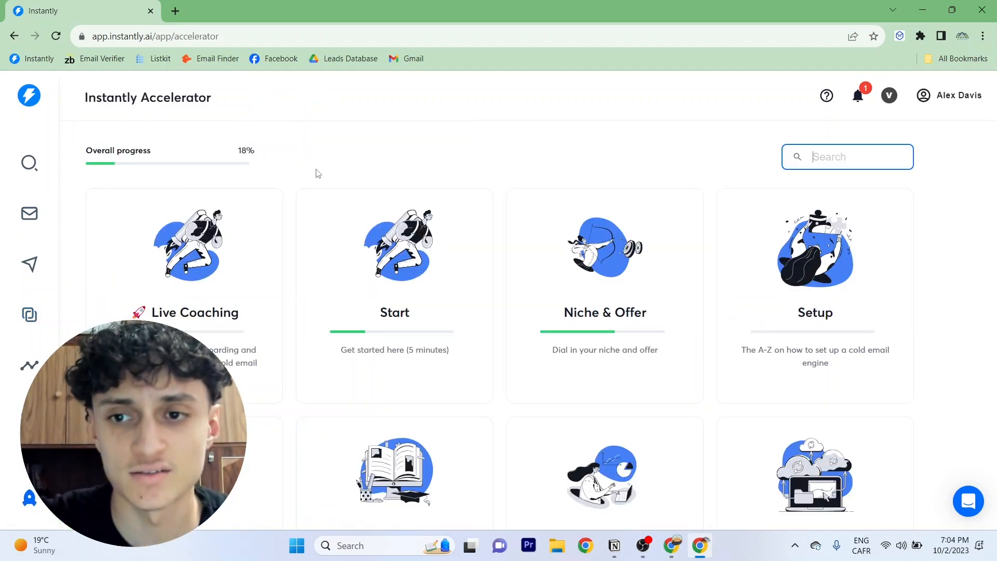
click(32, 508)
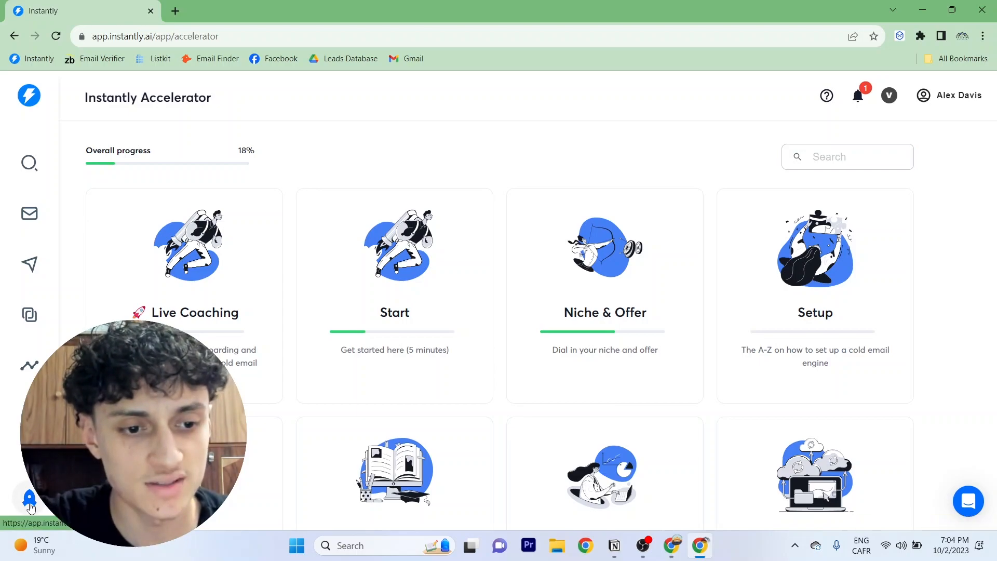
scroll(400, 174, down, 4)
scroll(399, 192, up, 4)
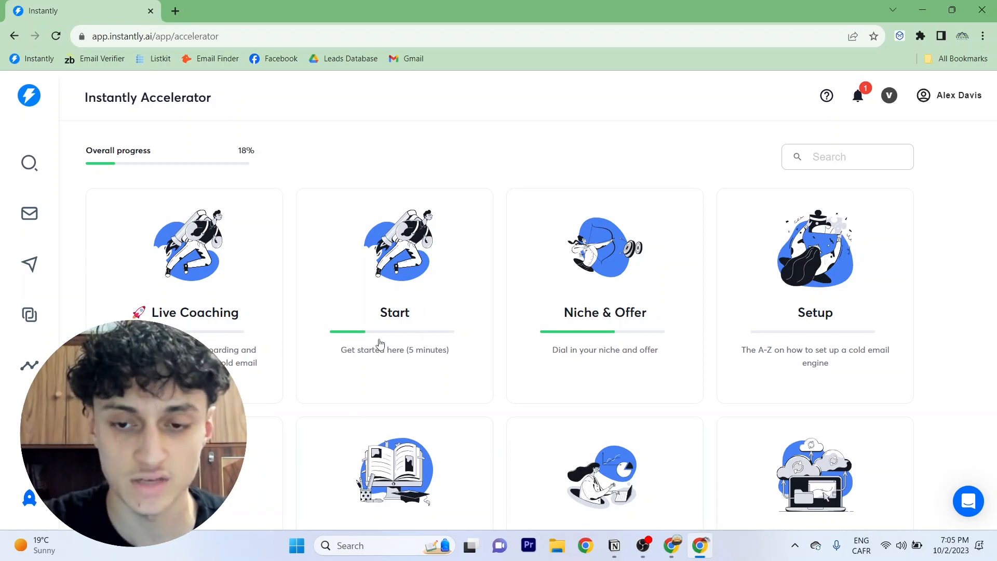
scroll(833, 275, down, 1)
scroll(833, 275, down, 3)
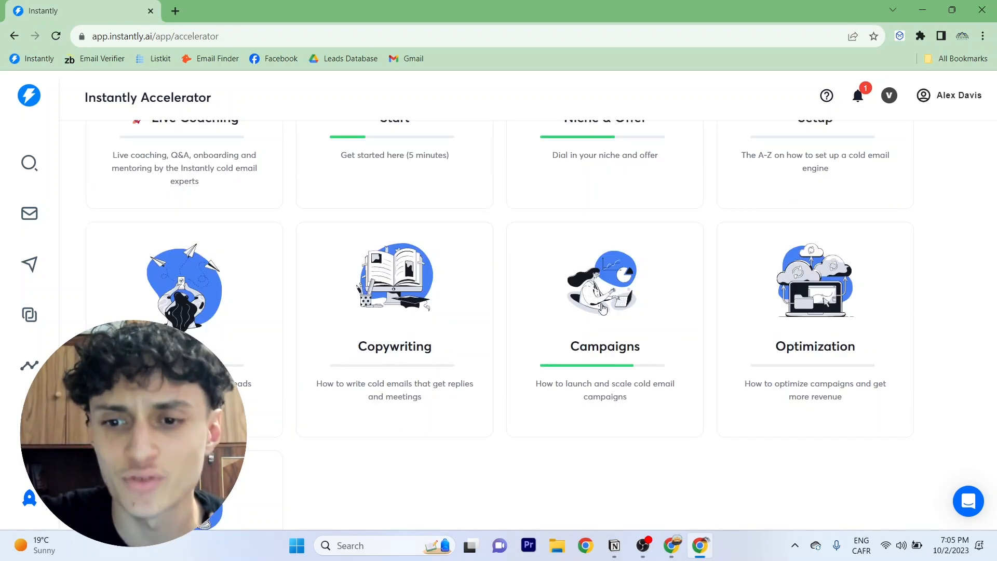
scroll(836, 335, down, 3)
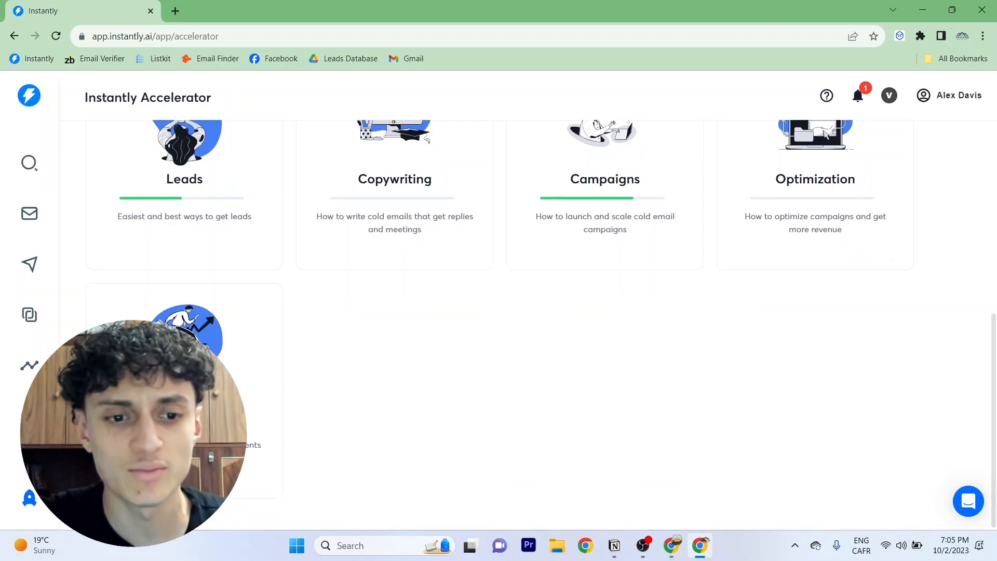
scroll(445, 451, up, 6)
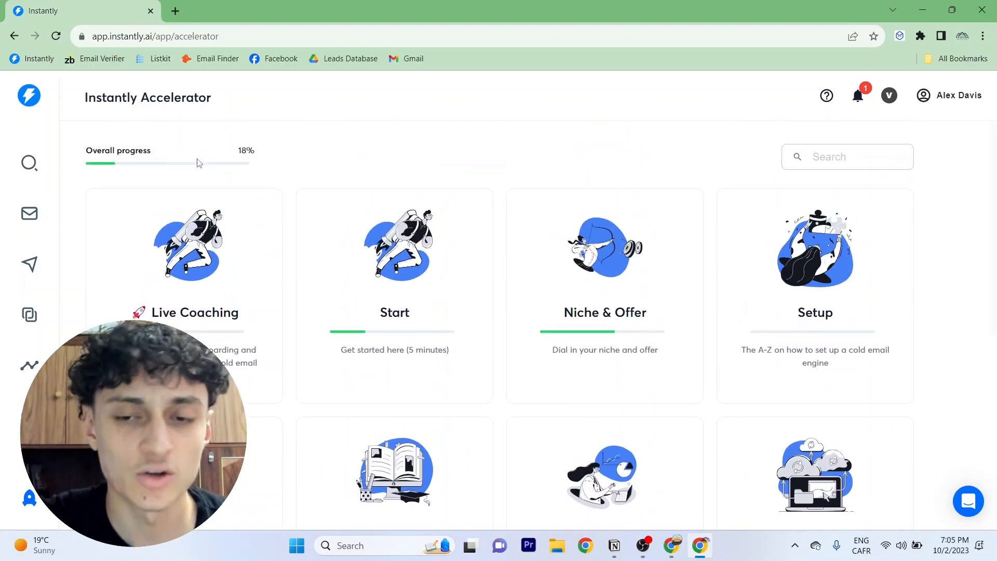
scroll(296, 347, down, 3)
scroll(369, 456, down, 1)
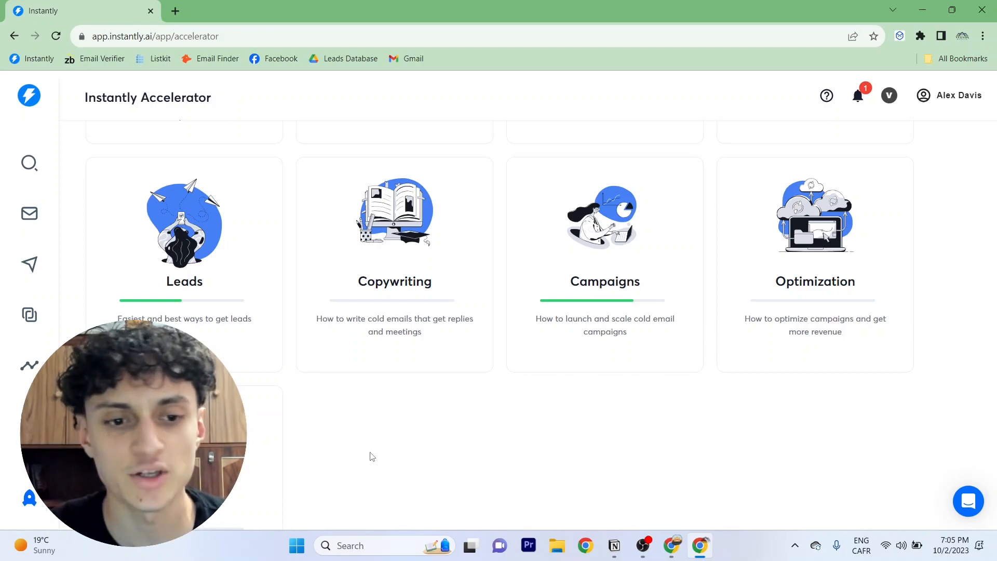
scroll(371, 457, down, 1)
scroll(338, 385, up, 1)
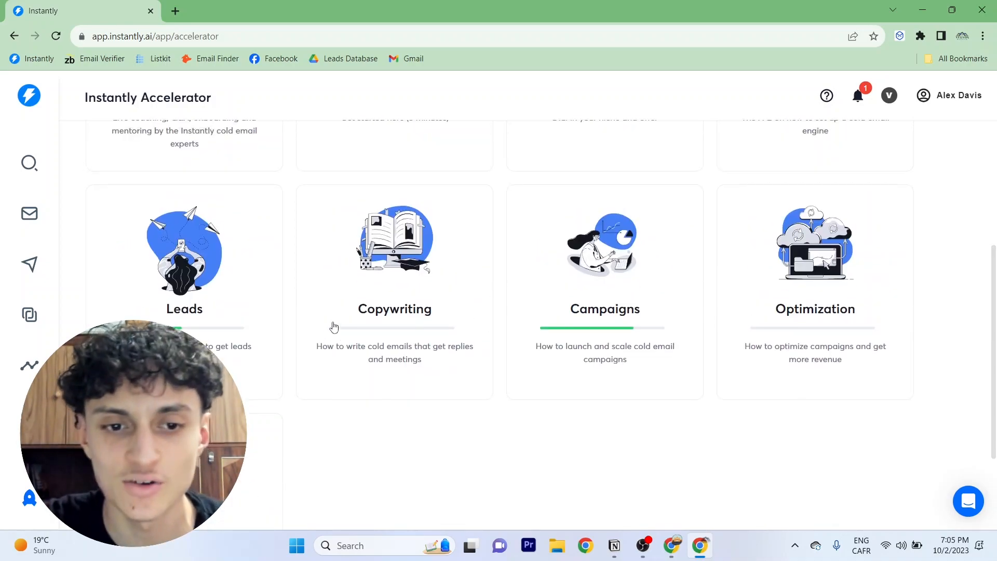
scroll(779, 330, down, 3)
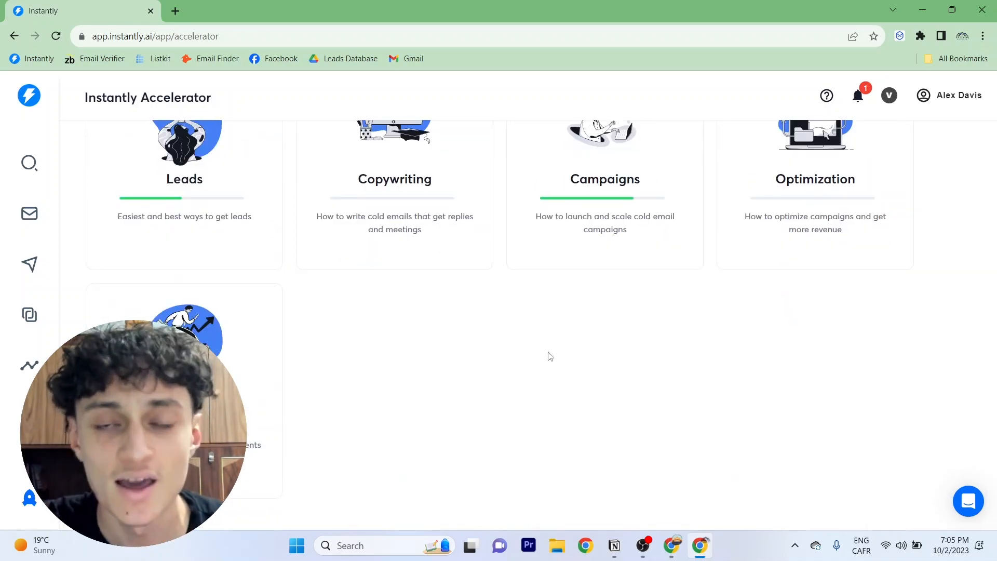
scroll(525, 382, up, 1)
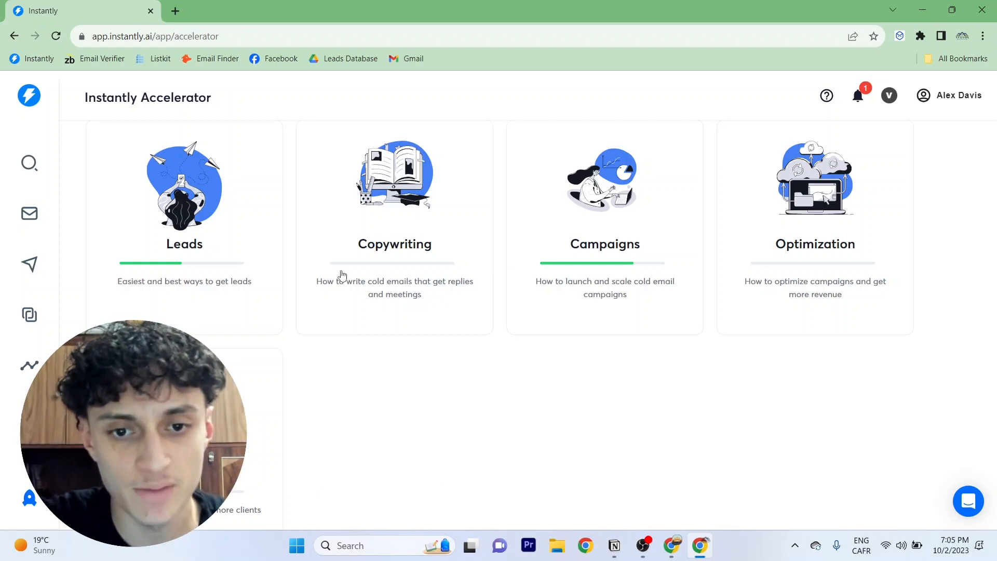
scroll(400, 416, up, 3)
scroll(401, 415, down, 4)
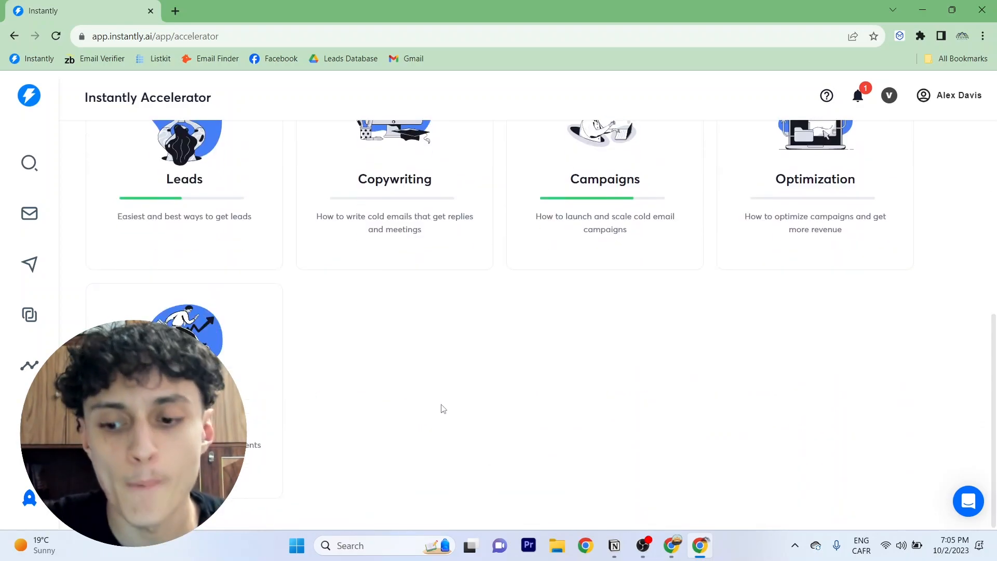